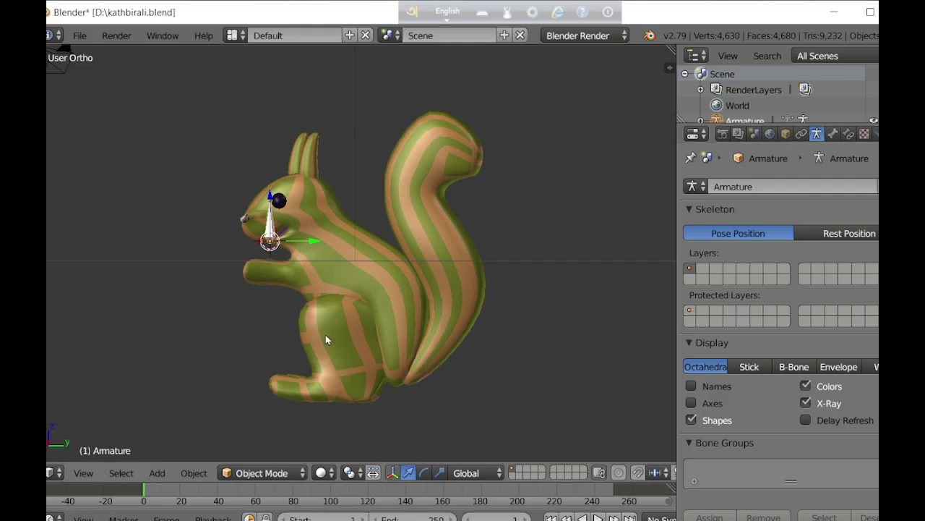
- Reset the bone to the world origin, scale it taller, and turn on X-Ray for the armature
{"action": "key", "text": "alt+g"}
{"action": "key", "text": "s"}
{"action": "left_click", "coordinate": [468, 423]}
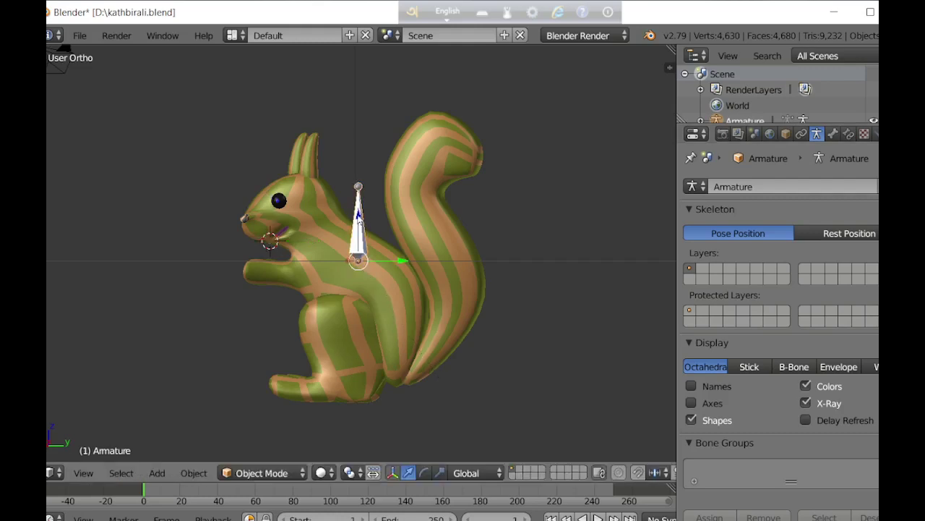
- Move the bone vertically and front-to-back so it sits at the squirrel's base
{"action": "key", "text": "g"}
{"action": "key", "text": "z"}
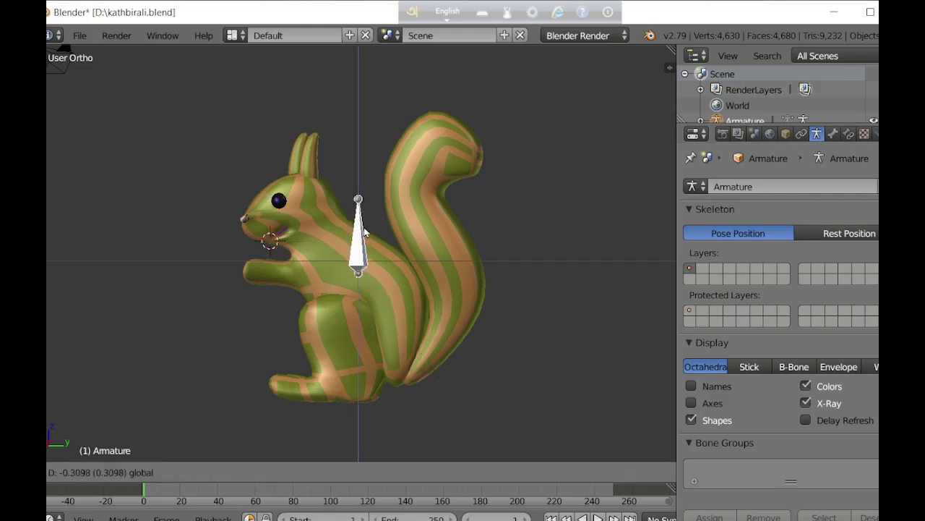
{"action": "left_click", "coordinate": [383, 318]}
{"action": "key", "text": "g"}
{"action": "key", "text": "y"}
{"action": "left_click", "coordinate": [433, 386]}
{"action": "key", "text": "g"}
{"action": "key", "text": "z"}
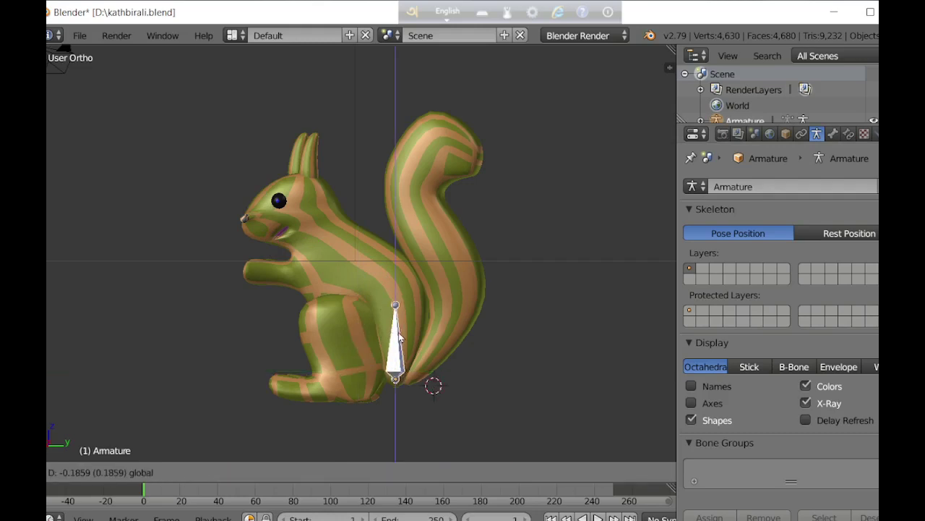
{"action": "left_click", "coordinate": [450, 313]}
- Rotate the bone to lie horizontally toward the tail, lower it slightly, and enter Edit Mode
{"action": "key", "text": "r"}
{"action": "left_click", "coordinate": [509, 162]}
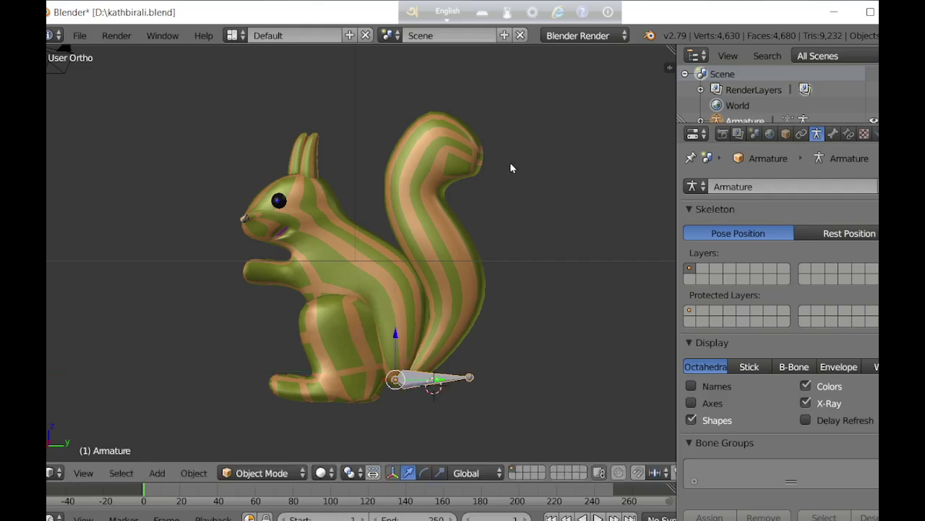
{"action": "left_click_drag", "start_coordinate": [395, 334], "coordinate": [400, 335]}
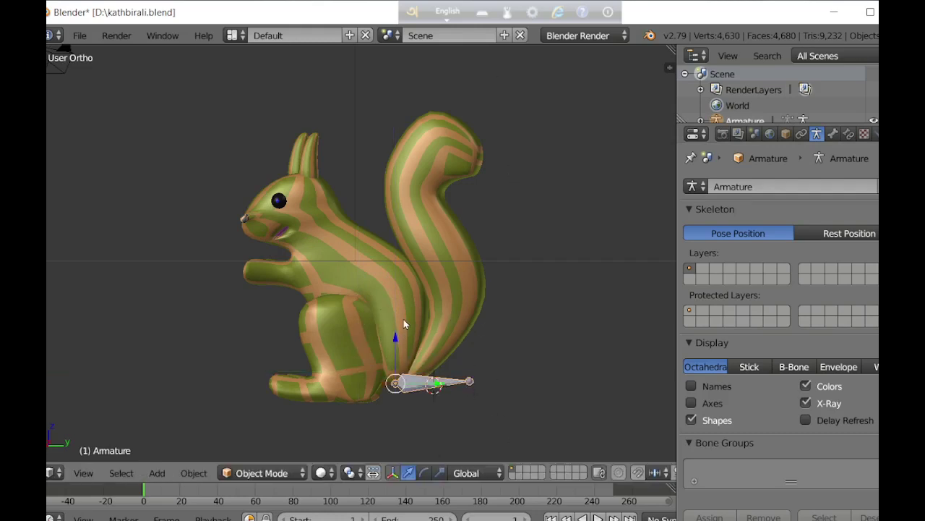
{"action": "key", "text": "Tab"}
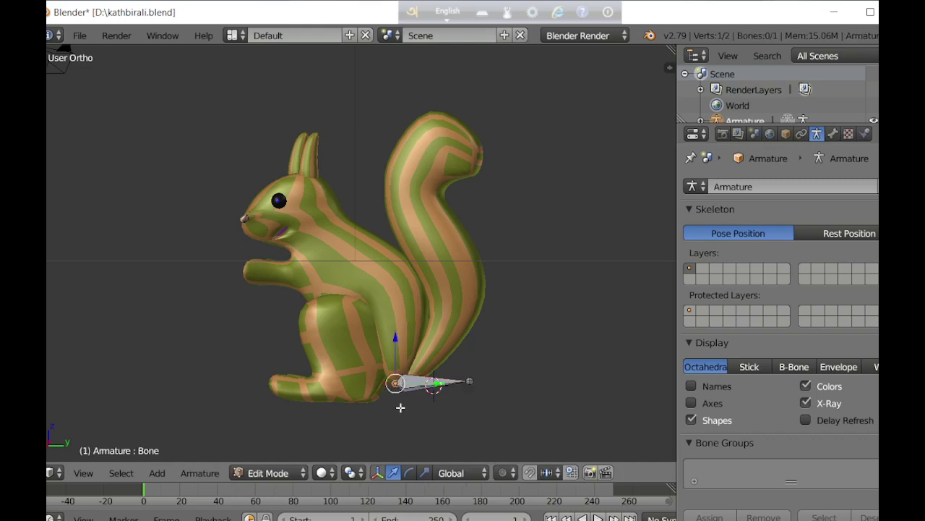
- Extrude six bones from the root up the back, through the neck and head, to the nose tip
{"action": "key", "text": "e"}
{"action": "left_click", "coordinate": [394, 334]}
{"action": "key", "text": "e"}
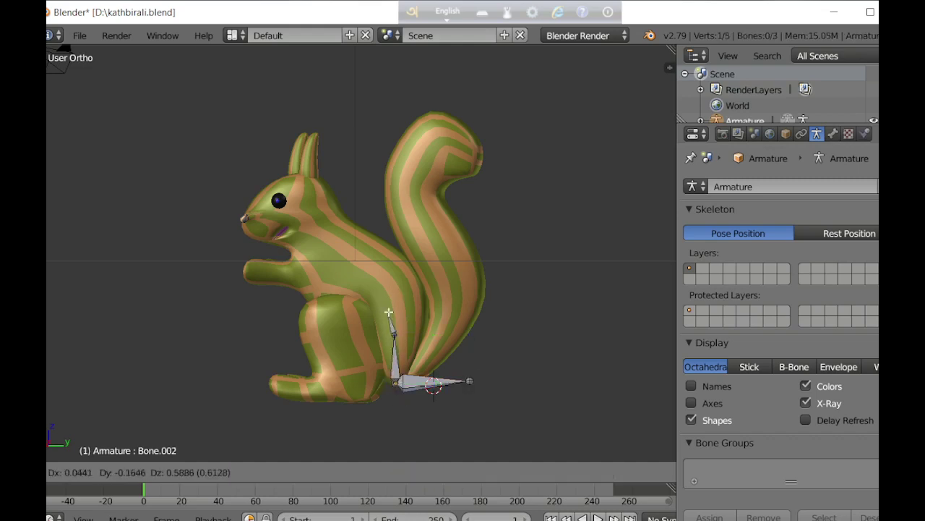
{"action": "left_click", "coordinate": [376, 290]}
{"action": "key", "text": "e"}
{"action": "left_click", "coordinate": [345, 256]}
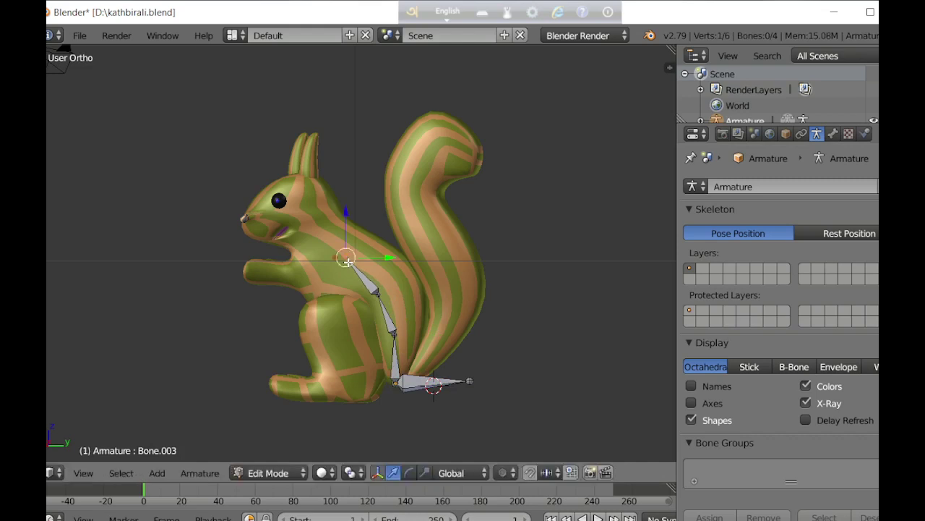
{"action": "key", "text": "e"}
{"action": "left_click", "coordinate": [312, 218]}
{"action": "key", "text": "e"}
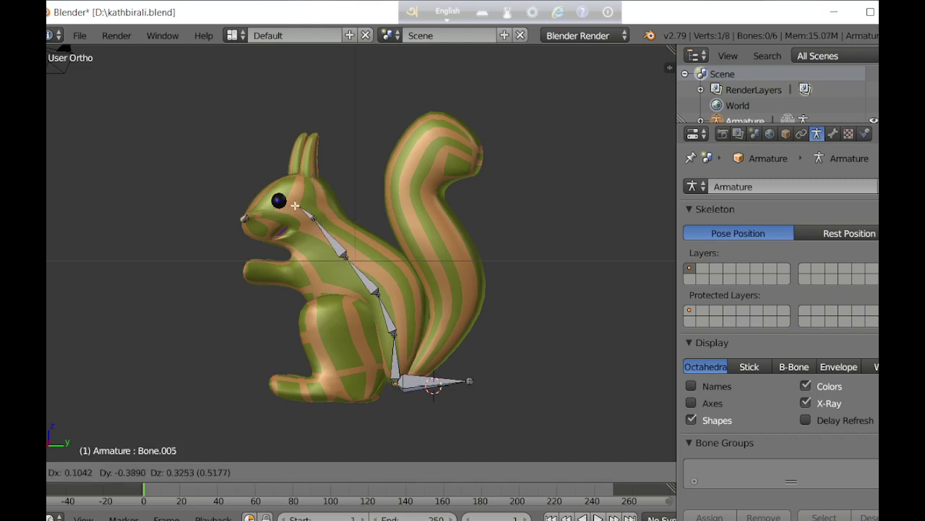
{"action": "left_click", "coordinate": [279, 201]}
{"action": "key", "text": "e"}
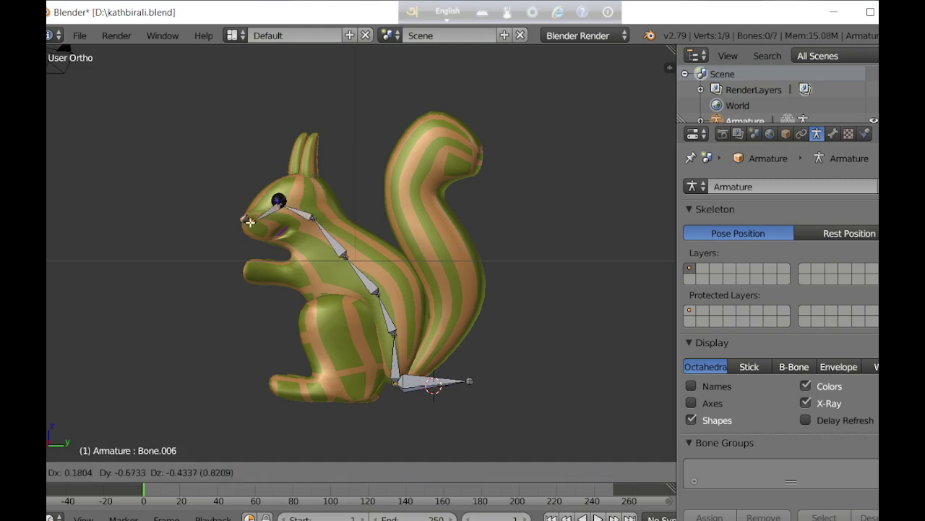
{"action": "left_click", "coordinate": [250, 222]}
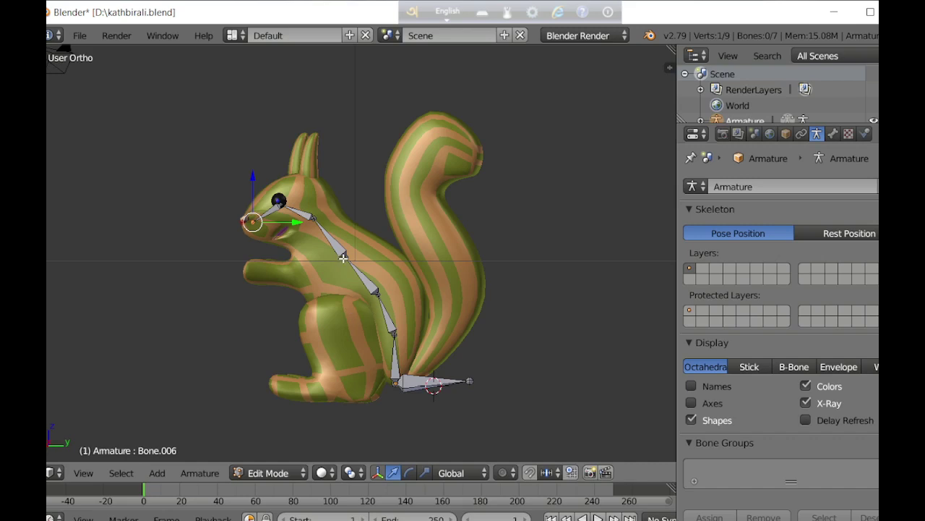
{"action": "scroll", "coordinate": [389, 293], "scroll_direction": "up", "scroll_amount": 1}
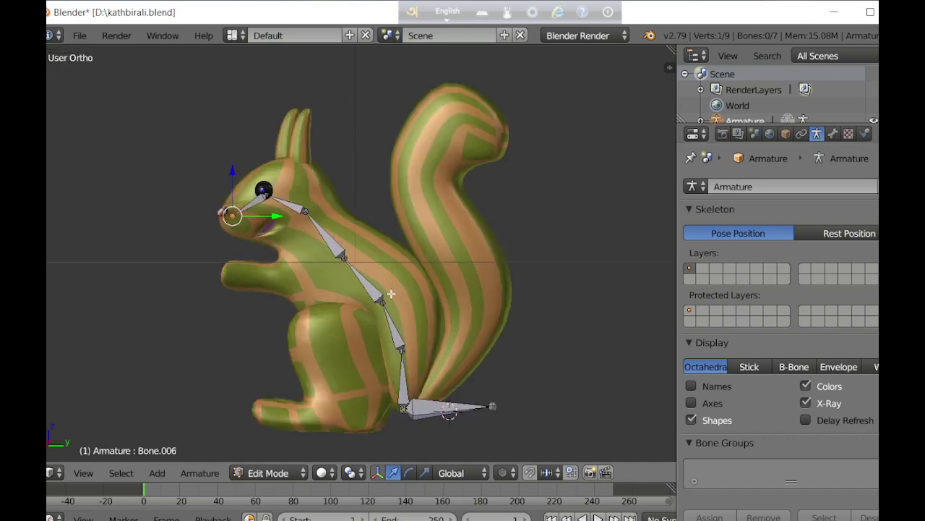
- In front view, slide the two upper spine joints along X to center them in the body
{"action": "key", "text": "KP_1"}
{"action": "key", "text": "KP_3"}
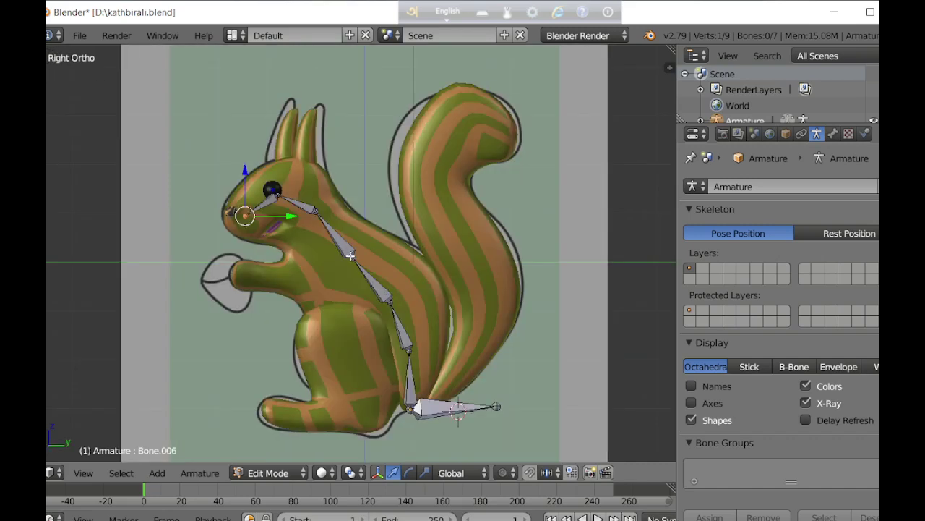
{"action": "key", "text": "KP_1"}
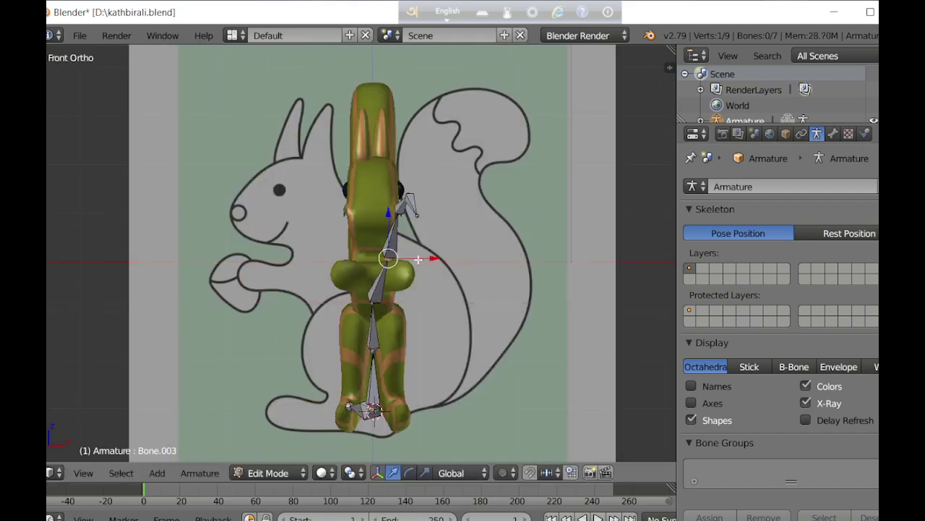
{"action": "key", "text": "e"}
{"action": "left_click", "coordinate": [413, 206]}
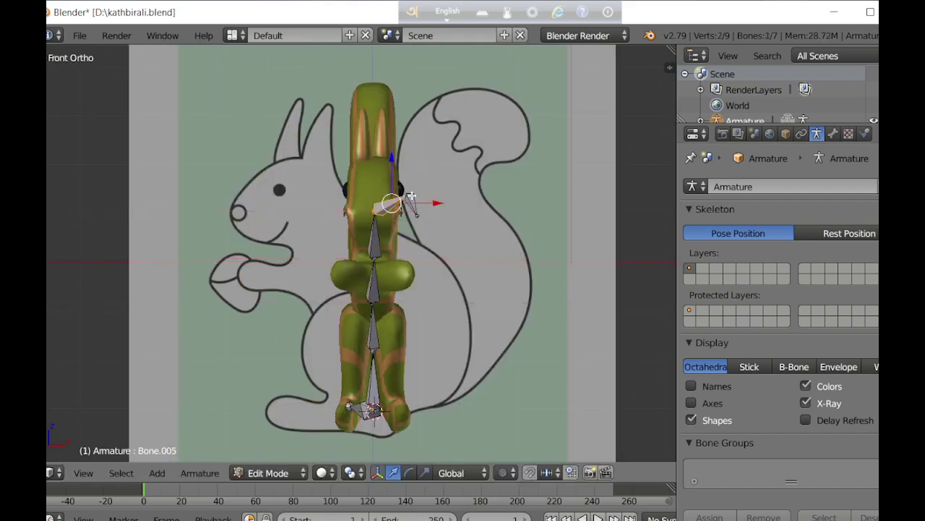
{"action": "key", "text": "g"}
{"action": "key", "text": "x"}
{"action": "left_click", "coordinate": [416, 189]}
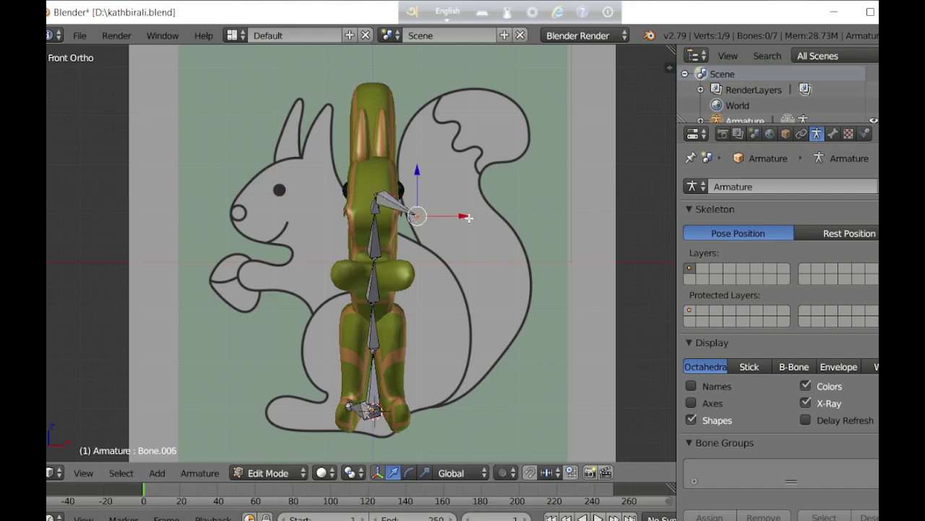
{"action": "key", "text": "g"}
{"action": "key", "text": "x"}
{"action": "left_click", "coordinate": [428, 193]}
- Back in side view, remove the background reference image from the sidebar
{"action": "key", "text": "KP_3"}
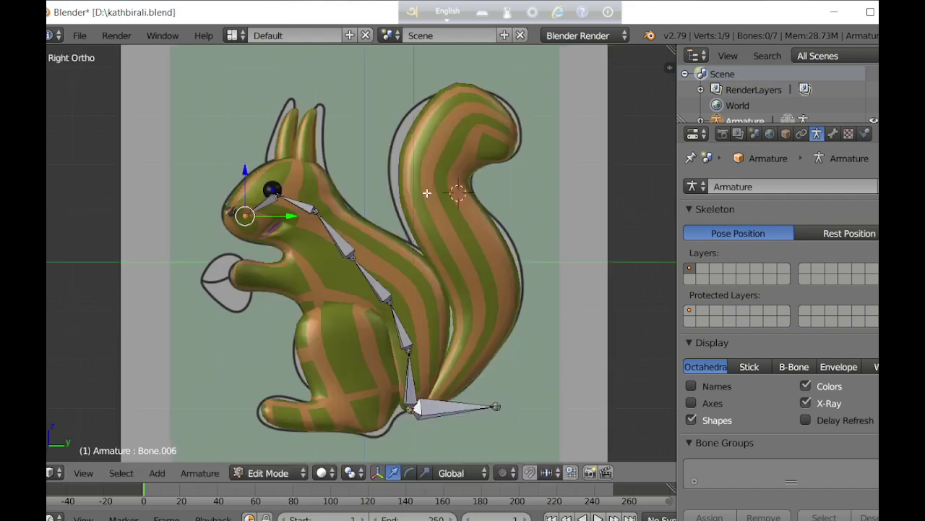
{"action": "scroll", "coordinate": [393, 361], "scroll_direction": "down", "scroll_amount": 2}
{"action": "scroll", "coordinate": [408, 307], "scroll_direction": "up", "scroll_amount": 1}
{"action": "scroll", "coordinate": [408, 307], "scroll_direction": "up", "scroll_amount": 4}
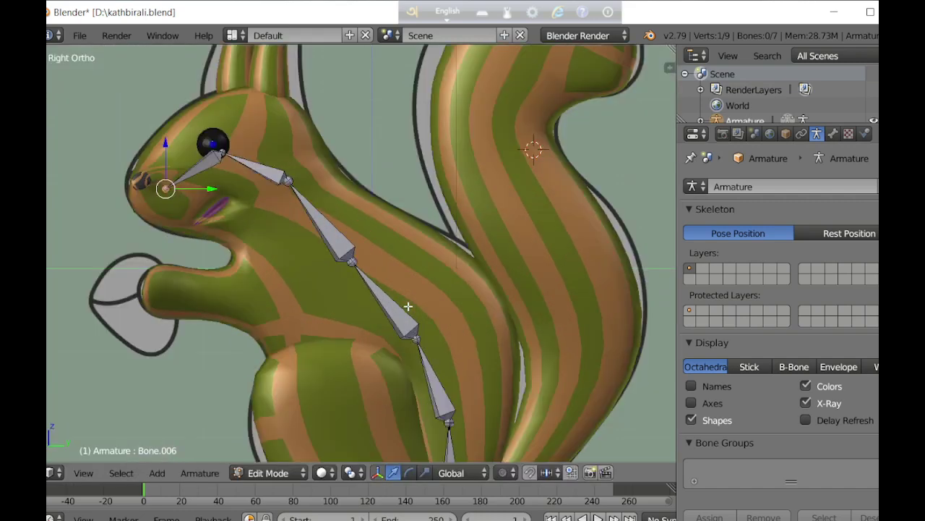
{"action": "scroll", "coordinate": [408, 306], "scroll_direction": "down", "scroll_amount": 3}
{"action": "key", "text": "n"}
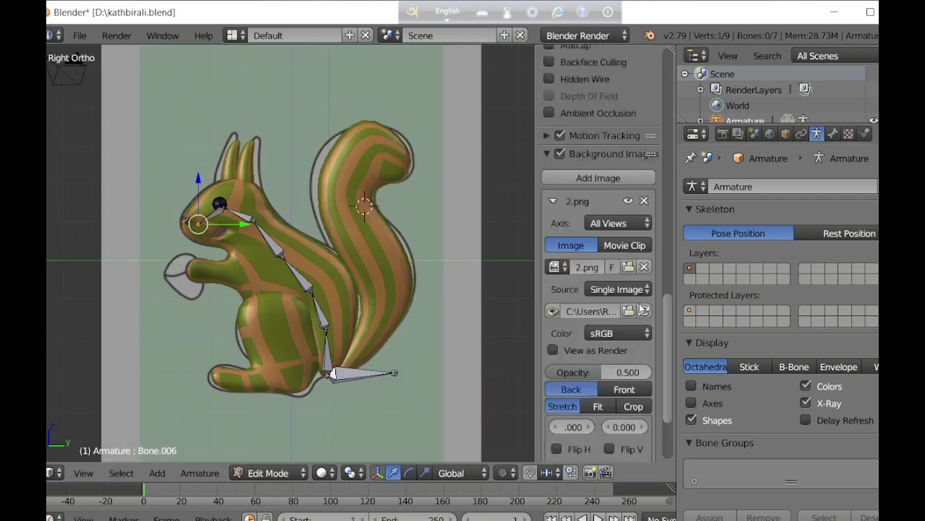
{"action": "scroll", "coordinate": [600, 289], "scroll_direction": "down", "scroll_amount": 2}
{"action": "left_click", "coordinate": [644, 217]}
{"action": "scroll", "coordinate": [296, 328], "scroll_direction": "up", "scroll_amount": 3}
{"action": "key", "text": "n"}
{"action": "scroll", "coordinate": [296, 327], "scroll_direction": "down", "scroll_amount": 2}
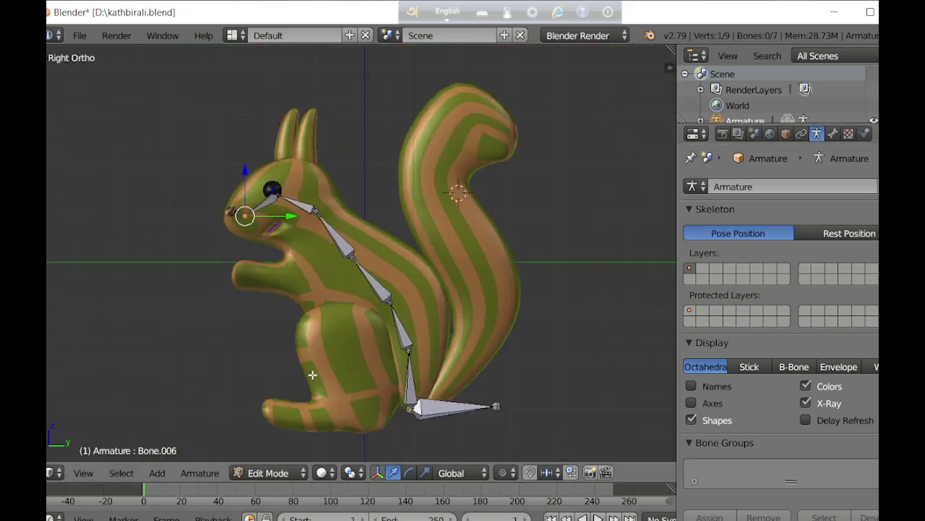
- Select the tail-base joint and extrude the first four bones up the tail
{"action": "key", "text": "e"}
{"action": "right_click", "coordinate": [463, 377]}
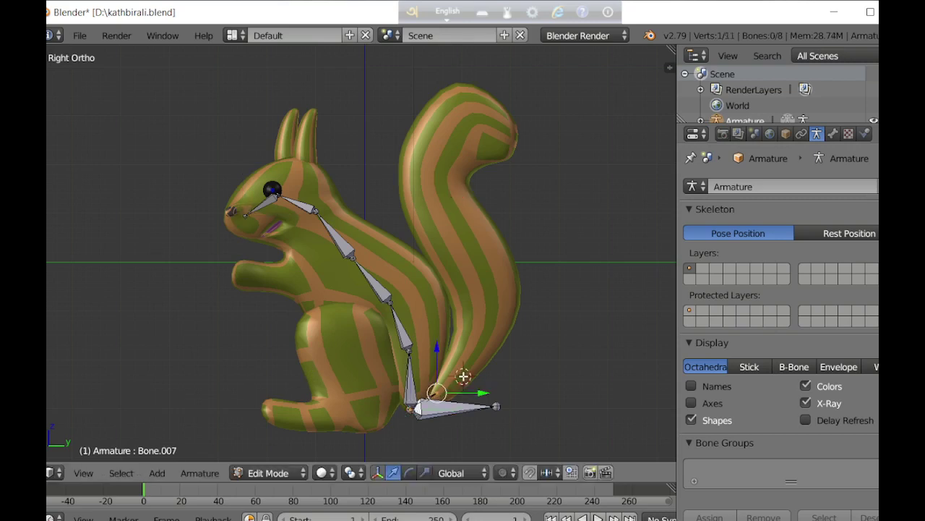
{"action": "key", "text": "g"}
{"action": "left_click", "coordinate": [487, 343]}
{"action": "key", "text": "e"}
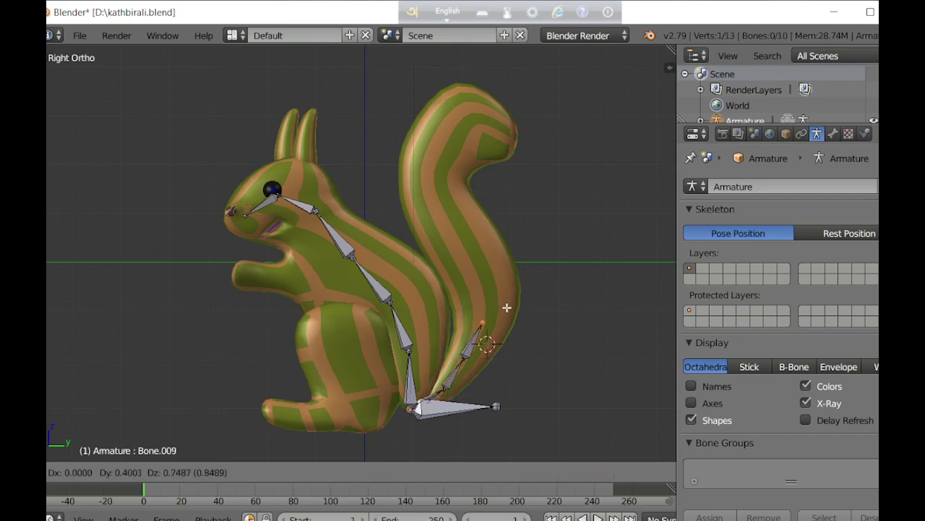
{"action": "left_click", "coordinate": [507, 307]}
{"action": "key", "text": "e"}
{"action": "left_click", "coordinate": [502, 256]}
{"action": "key", "text": "e"}
{"action": "left_click", "coordinate": [475, 223]}
- Continue the chain around the tail's curl to the tip and nudge the tip joint into the curl
{"action": "left_click", "coordinate": [457, 186], "text": "ctrl"}
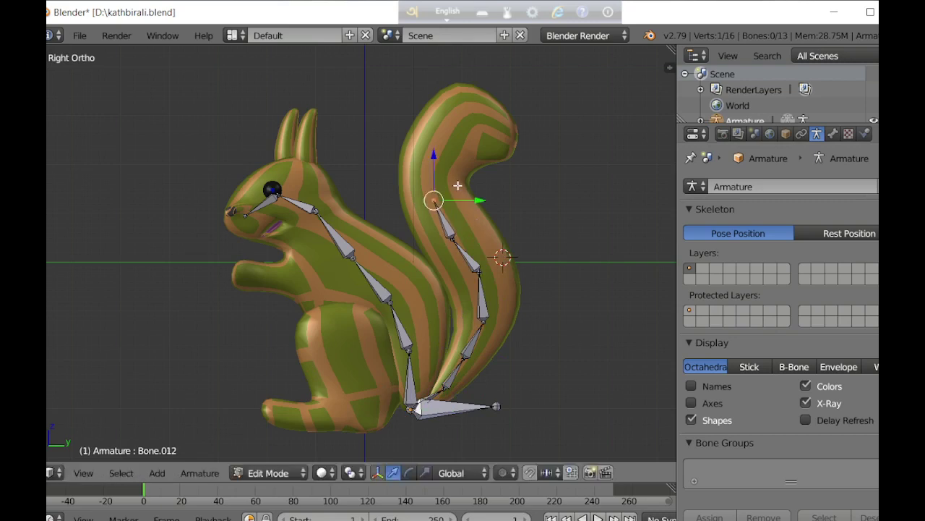
{"action": "left_click", "coordinate": [433, 161], "text": "ctrl"}
{"action": "left_click", "coordinate": [457, 138], "text": "ctrl"}
{"action": "left_click", "coordinate": [498, 138], "text": "ctrl"}
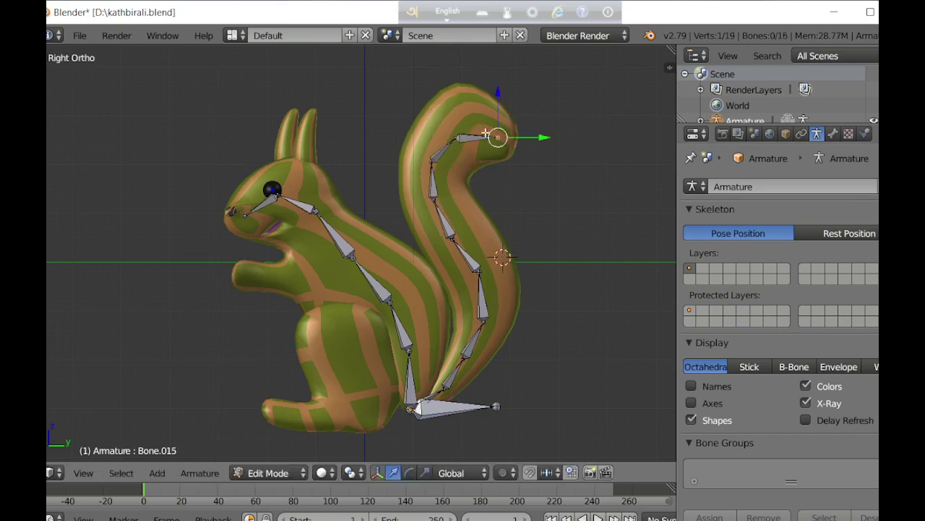
{"action": "key", "text": "g"}
{"action": "left_click", "coordinate": [506, 143]}
{"action": "left_click_drag", "start_coordinate": [522, 140], "coordinate": [529, 141]}
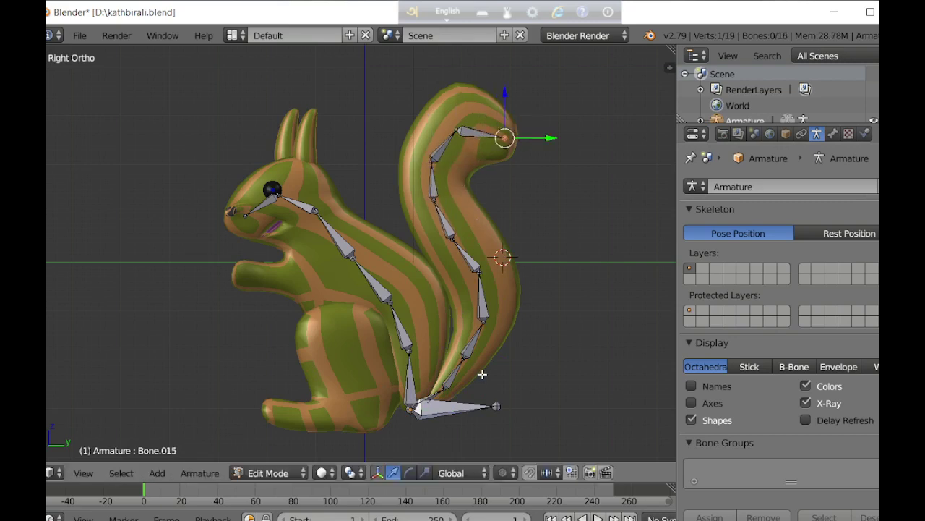
- Extrude a new bone from the spine, detach it with Alt+P, and place it on the front paw
{"action": "key", "text": "e"}
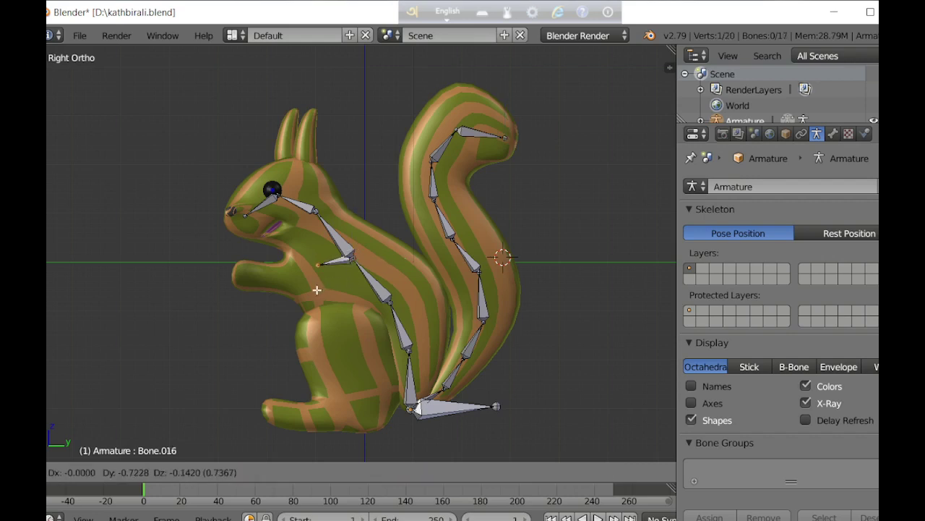
{"action": "left_click", "coordinate": [315, 289]}
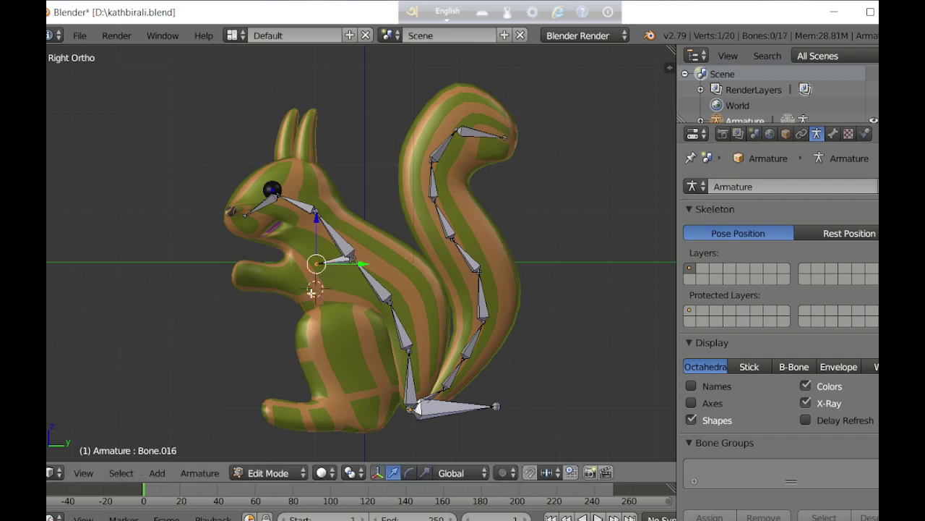
{"action": "right_click_drag", "start_coordinate": [313, 281], "coordinate": [328, 266]}
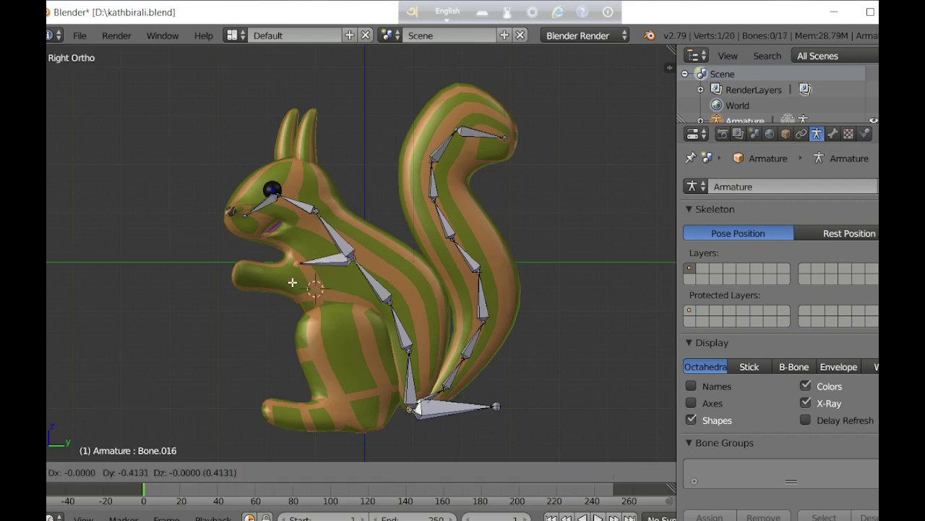
{"action": "key", "text": "alt+p"}
{"action": "left_click", "coordinate": [328, 266]}
{"action": "key", "text": "g"}
{"action": "left_click", "coordinate": [365, 291]}
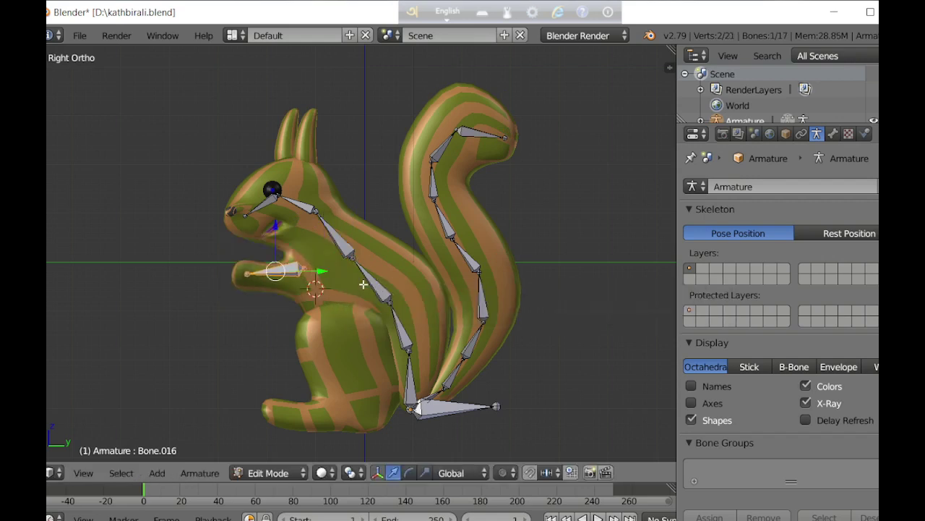
{"action": "key", "text": "g"}
{"action": "left_click", "coordinate": [347, 288]}
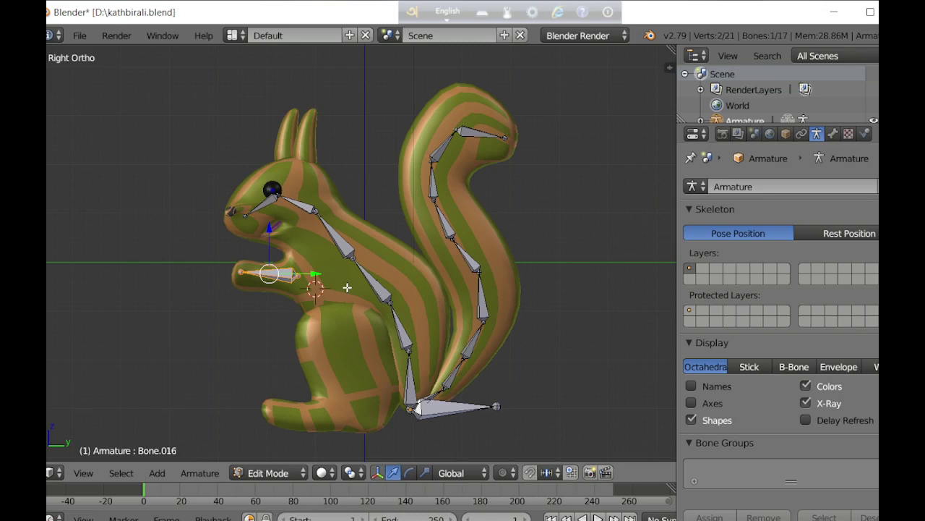
- Undo the paw placement and re-place the arm bone lower at the shoulder
{"action": "key", "text": "ctrl+z"}
{"action": "key", "text": "g"}
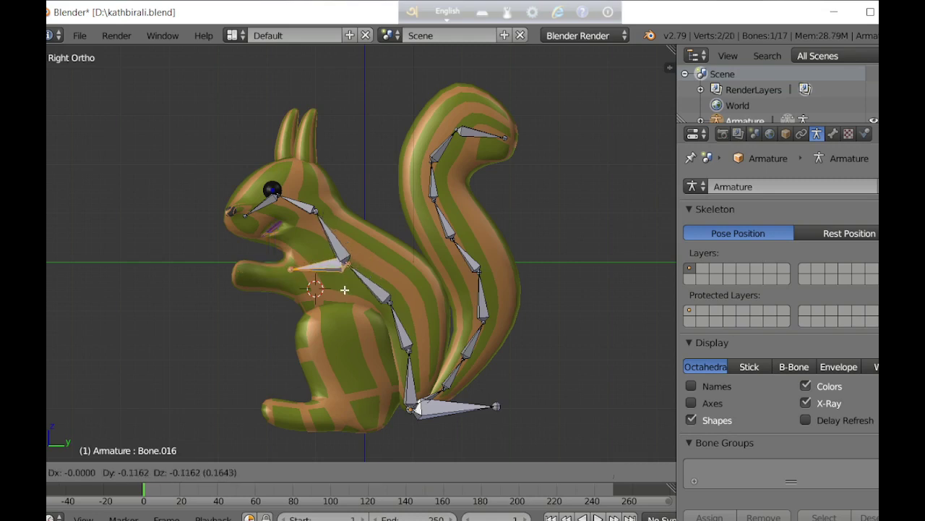
{"action": "right_click", "coordinate": [315, 288]}
{"action": "key", "text": "g"}
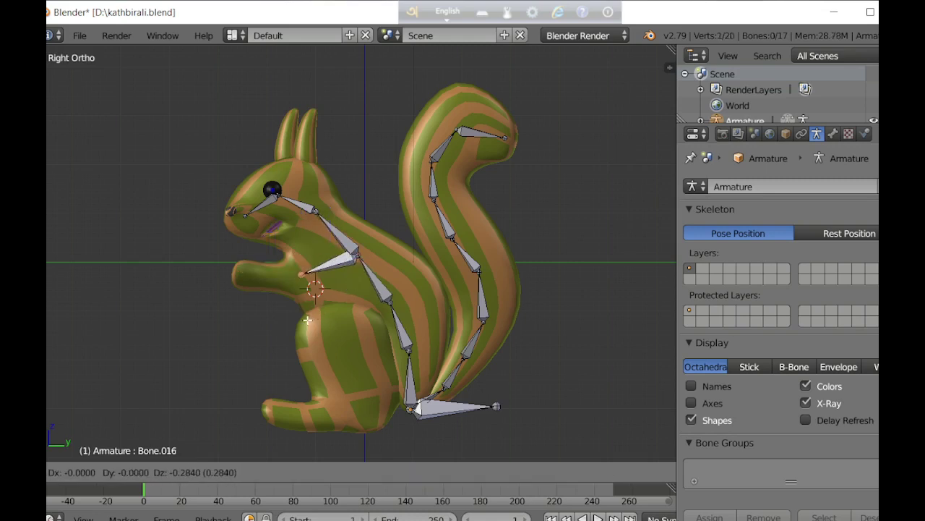
{"action": "left_click", "coordinate": [308, 320]}
{"action": "key", "text": "KP_1"}
{"action": "scroll", "coordinate": [301, 319], "scroll_direction": "up", "scroll_amount": 4}
- Extrude arm bones from the shoulder joint and move forearm Bone.019 down toward the paw
{"action": "key", "text": "e"}
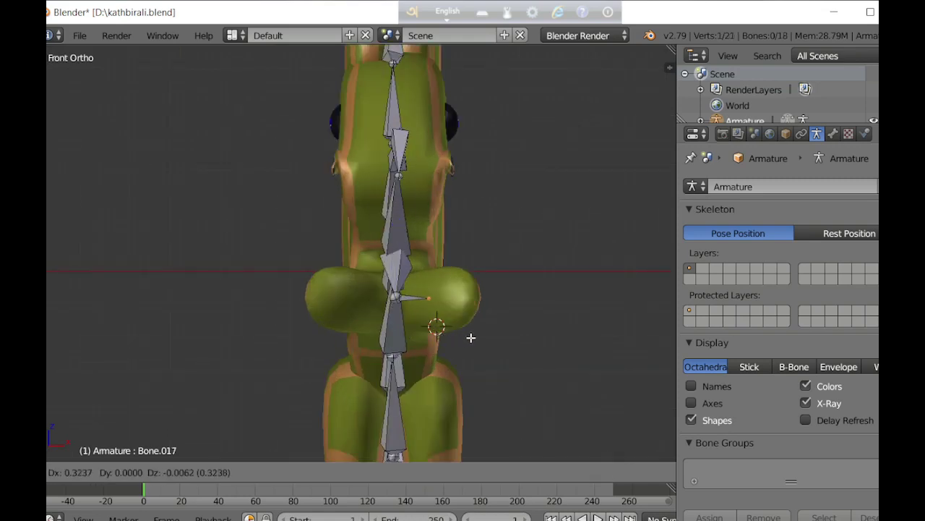
{"action": "left_click", "coordinate": [401, 301]}
{"action": "key", "text": "e"}
{"action": "left_click", "coordinate": [384, 316]}
{"action": "key", "text": "KP_3"}
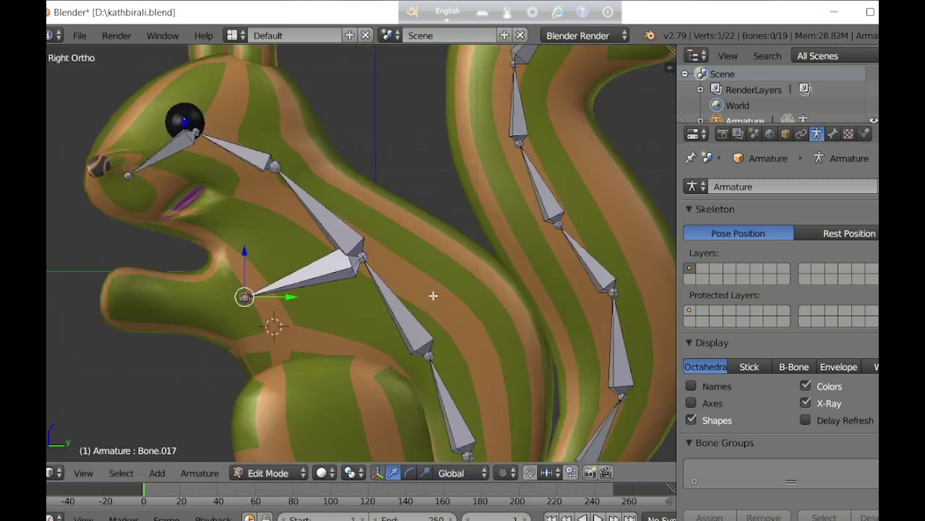
{"action": "key", "text": "e"}
{"action": "left_click", "coordinate": [134, 296]}
{"action": "left_click", "coordinate": [245, 297]}
{"action": "left_click", "coordinate": [238, 305]}
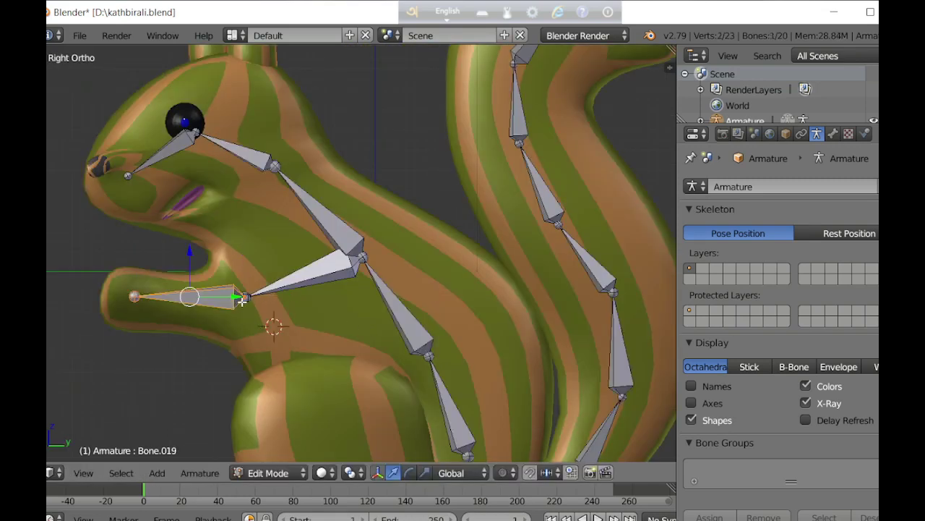
{"action": "key", "text": "g"}
{"action": "left_click", "coordinate": [235, 325]}
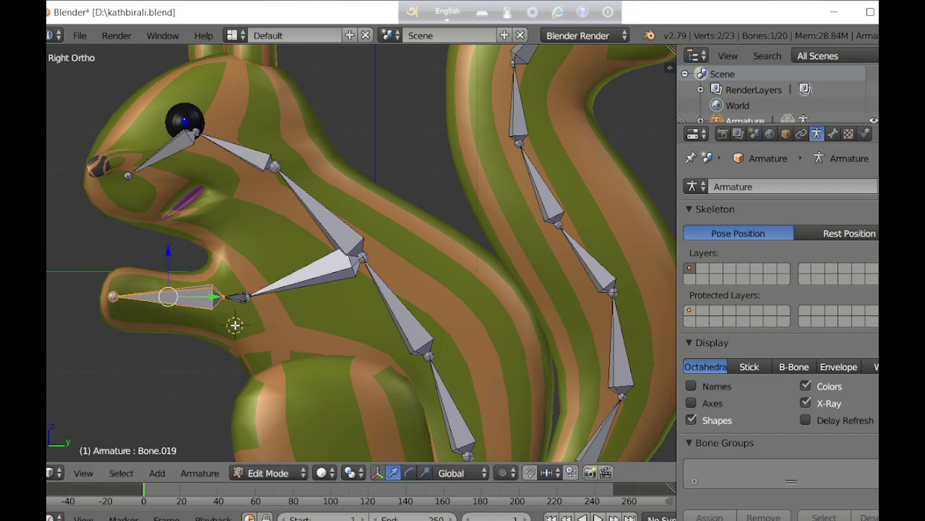
- Extrude a paw bone from the arm chain's end, then move and scale the arm bone sideways
{"action": "key", "text": "KP_1"}
{"action": "right_click", "coordinate": [434, 296]}
{"action": "key", "text": "KP_3"}
{"action": "key", "text": "e"}
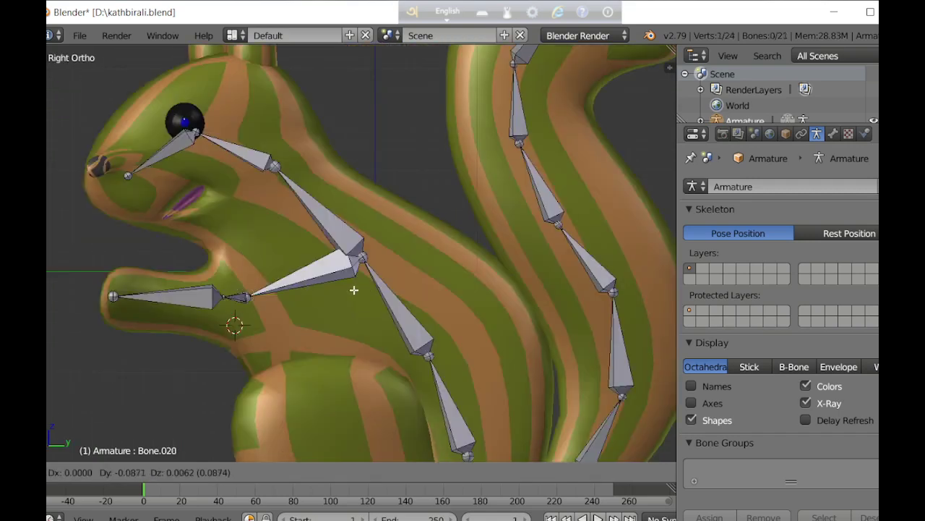
{"action": "left_click", "coordinate": [232, 291]}
{"action": "key", "text": "KP_1"}
{"action": "key", "text": "KP_8"}
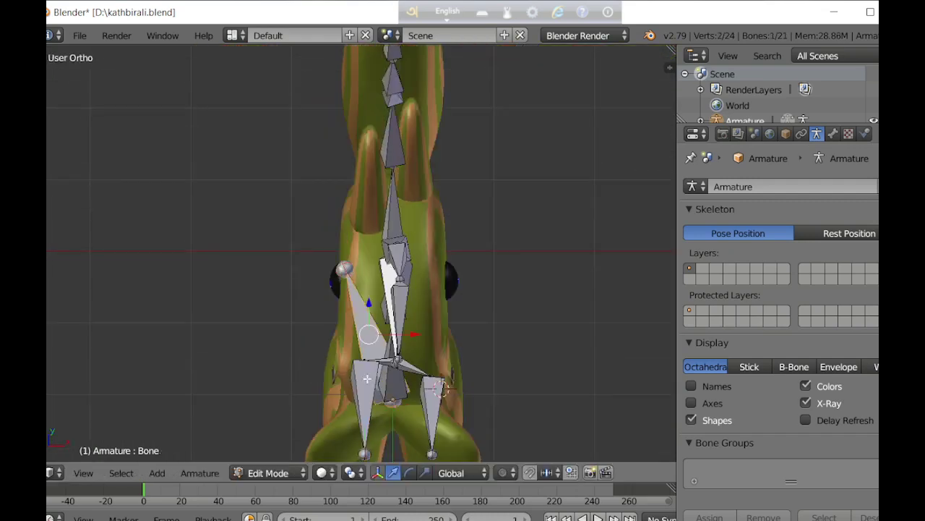
{"action": "key", "text": "g"}
{"action": "left_click", "coordinate": [476, 418]}
{"action": "key", "text": "s"}
{"action": "left_click", "coordinate": [458, 419]}
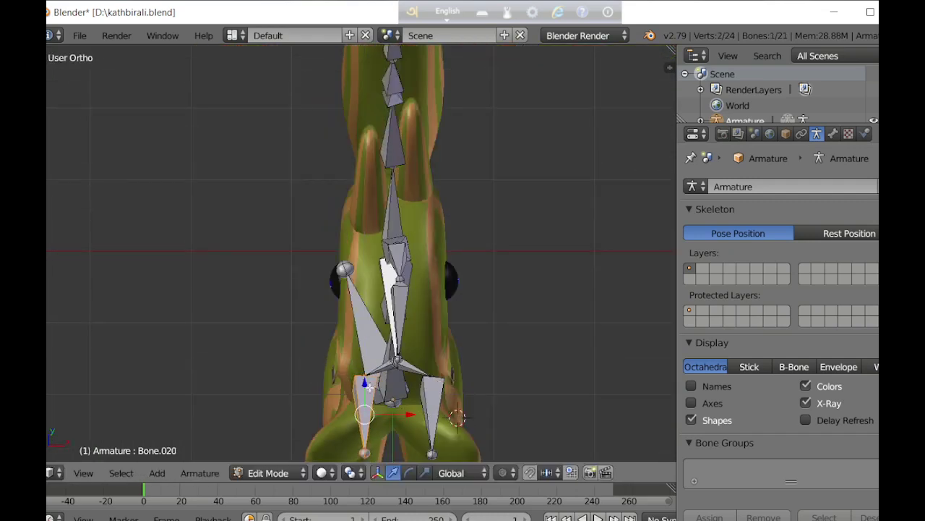
- Move the arm joint into the paw and slide the bone tip along Y
{"action": "key", "text": "KP_1"}
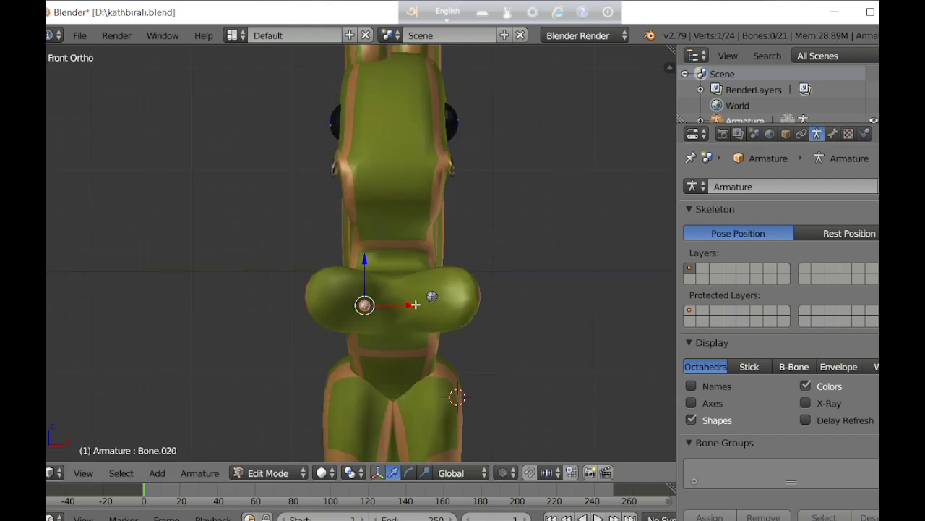
{"action": "key", "text": "g"}
{"action": "left_click", "coordinate": [378, 304]}
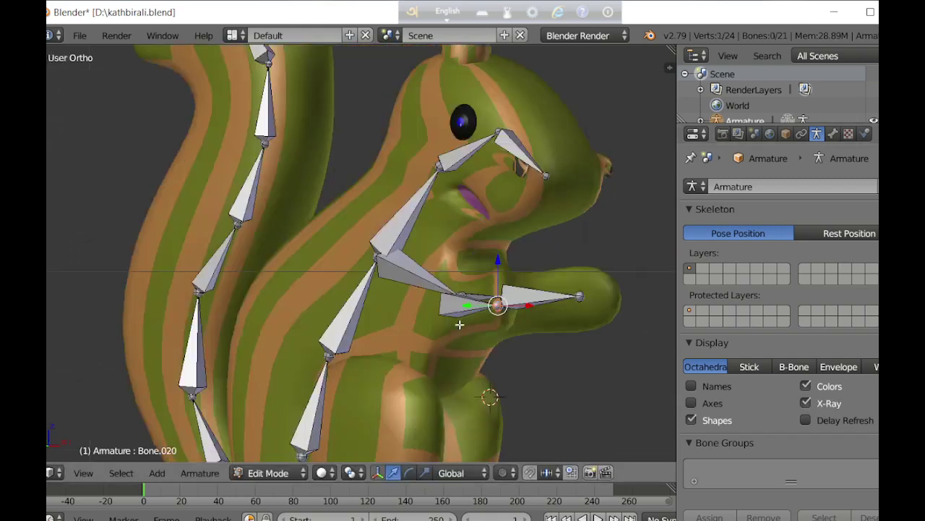
{"action": "key", "text": "g"}
{"action": "key", "text": "y"}
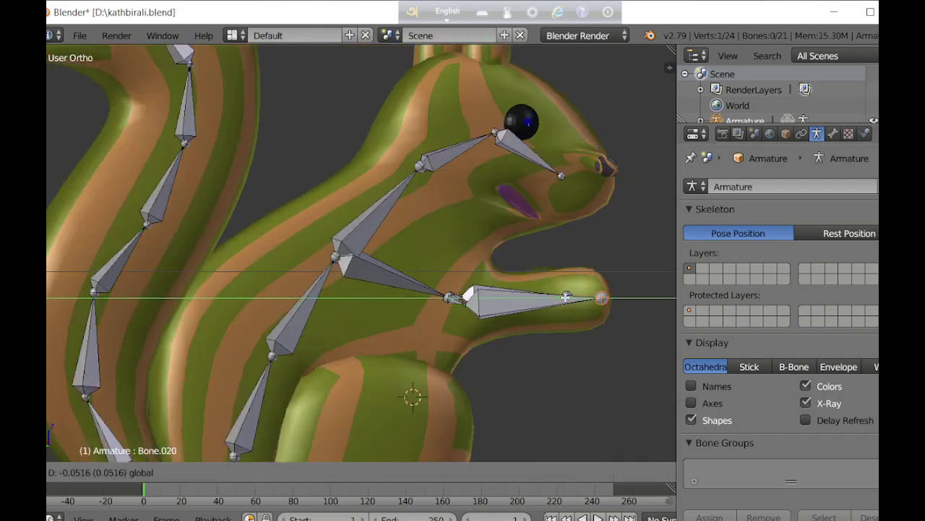
{"action": "left_click", "coordinate": [565, 297]}
{"action": "middle_click_drag", "start_coordinate": [578, 313], "coordinate": [487, 394]}
- Turn off X-Ray, select Bone.019, and check the arm from top, front and side views
{"action": "key", "text": "KP_3"}
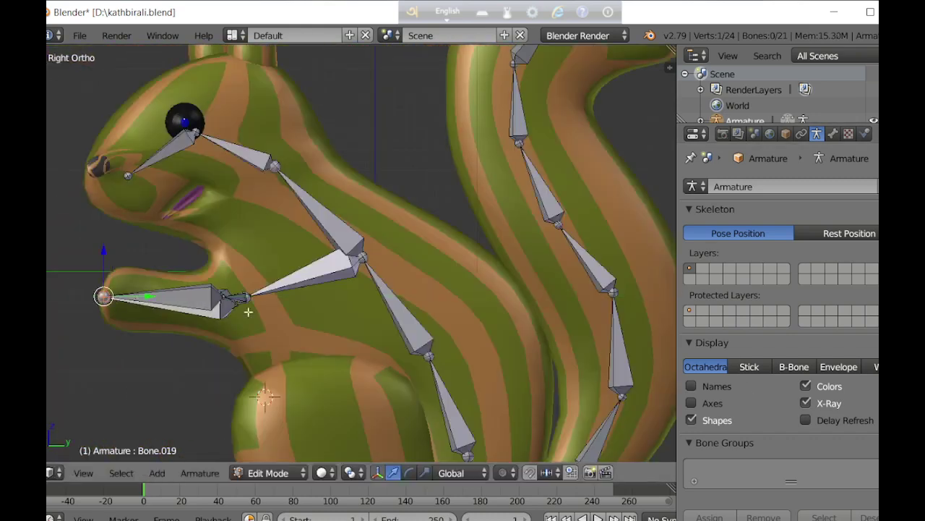
{"action": "left_click", "coordinate": [805, 403]}
{"action": "right_click", "coordinate": [208, 289]}
{"action": "key", "text": "KP_7"}
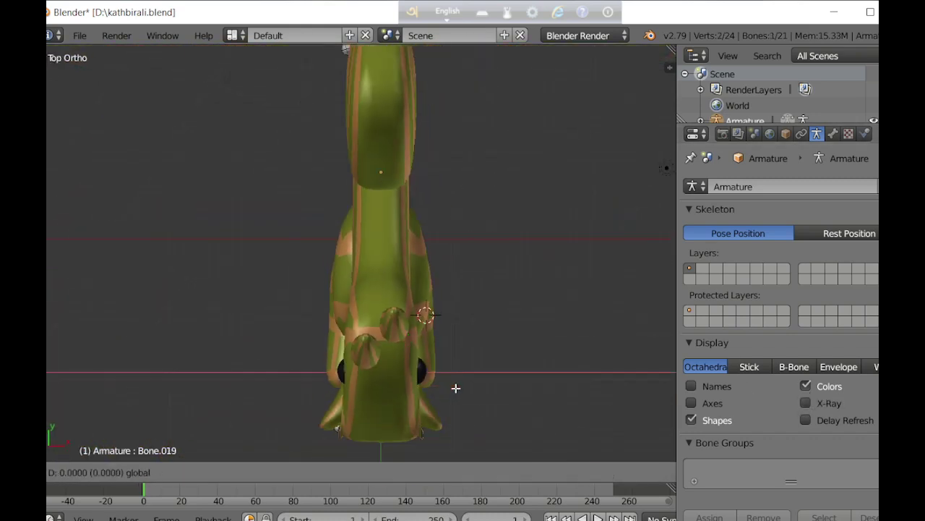
{"action": "key", "text": "KP_1"}
{"action": "key", "text": "KP_6"}
{"action": "key", "text": "KP_6"}
{"action": "key", "text": "KP_6"}
{"action": "key", "text": "KP_6"}
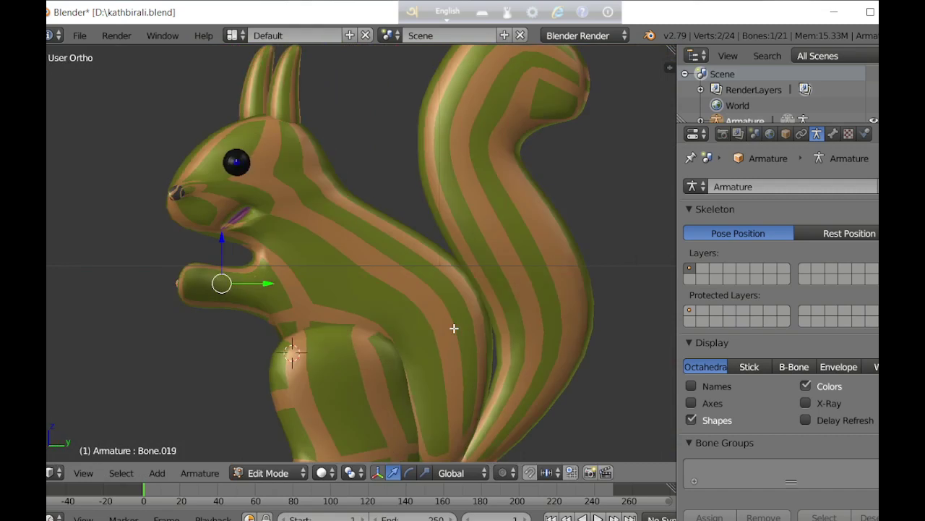
{"action": "scroll", "coordinate": [447, 308], "scroll_direction": "down", "scroll_amount": 2}
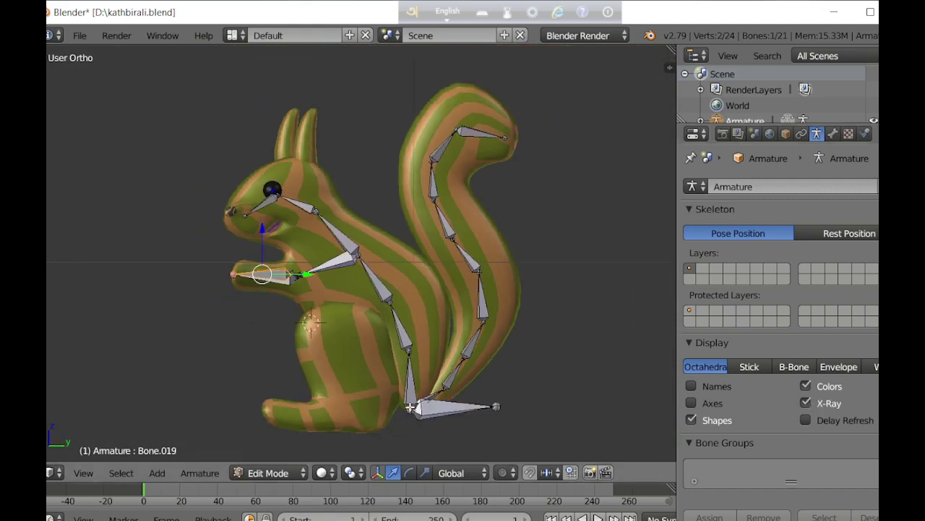
- Select the tail-base bone and extrude the first three hind-leg bones
{"action": "right_click", "coordinate": [410, 408]}
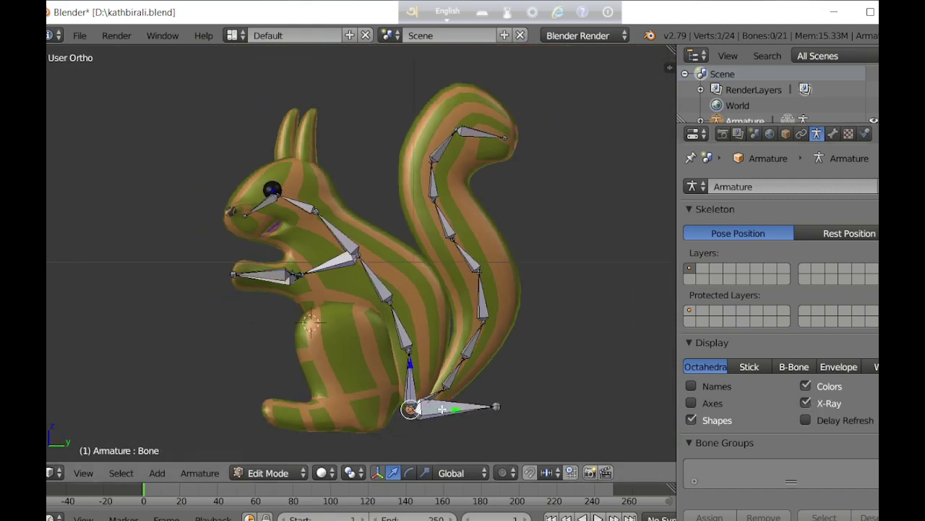
{"action": "key", "text": "e"}
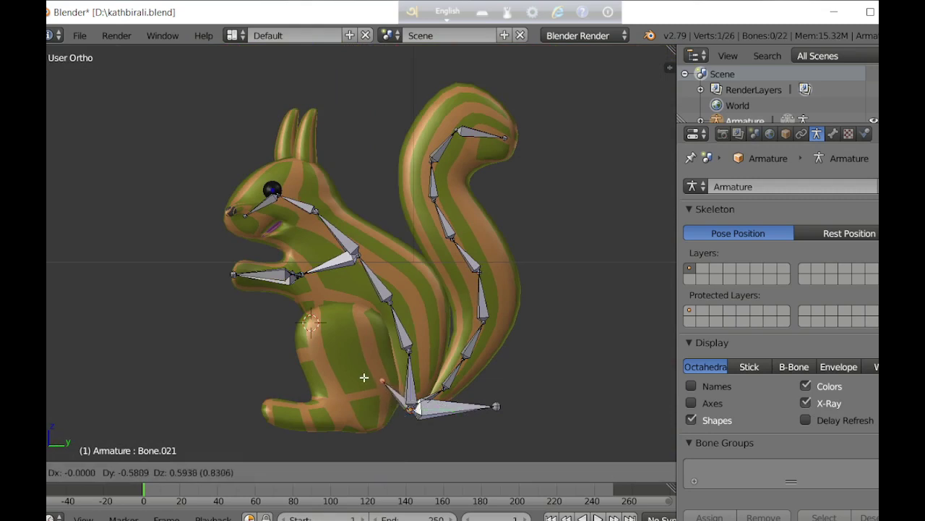
{"action": "left_click", "coordinate": [381, 372]}
{"action": "key", "text": "e"}
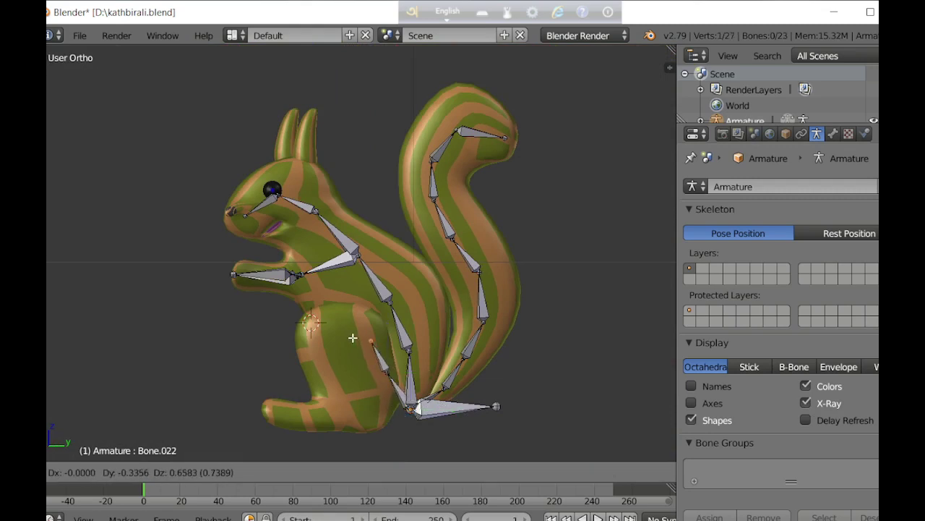
{"action": "left_click", "coordinate": [367, 337]}
{"action": "key", "text": "e"}
{"action": "left_click", "coordinate": [344, 332]}
- Extrude bones down the thigh to the ankle and along the foot toward the toes
{"action": "key", "text": "e"}
{"action": "left_click", "coordinate": [325, 337]}
{"action": "key", "text": "e"}
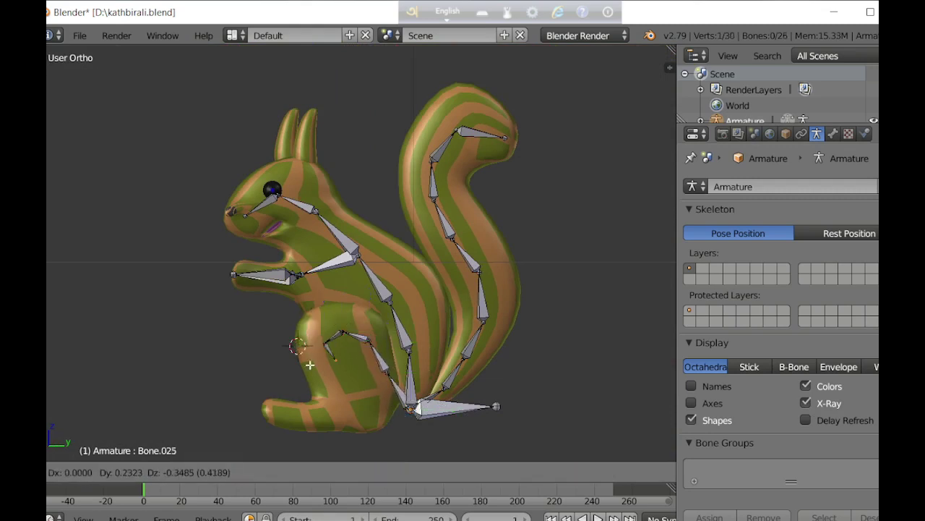
{"action": "left_click", "coordinate": [328, 411]}
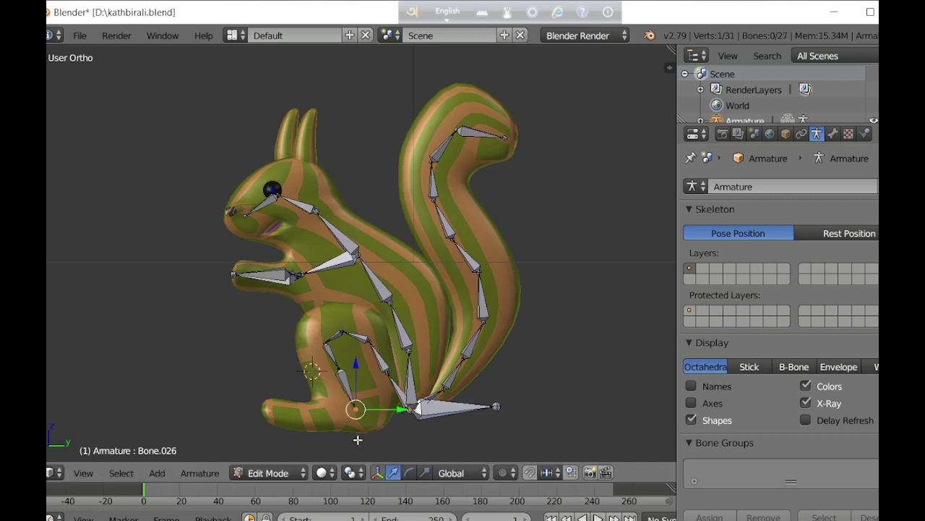
{"action": "key", "text": "e"}
{"action": "left_click", "coordinate": [272, 441]}
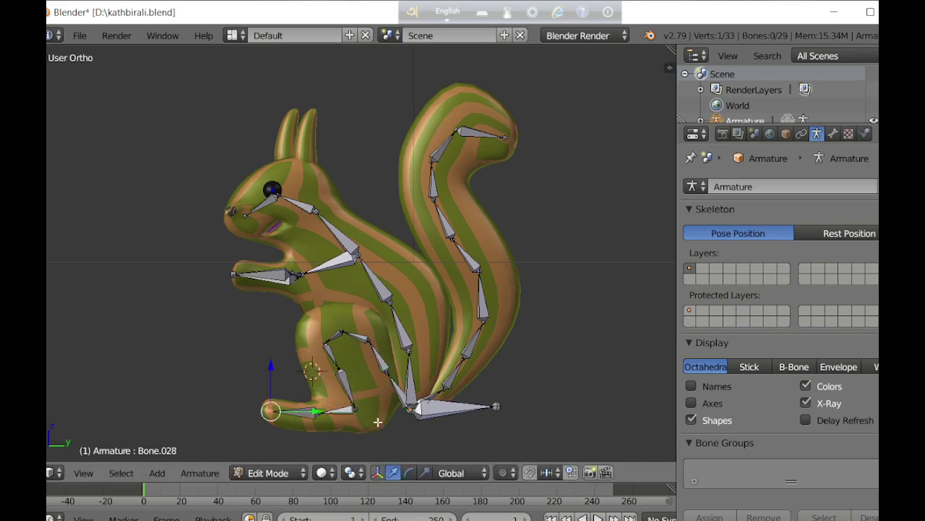
{"action": "key", "text": "KP_1"}
{"action": "key", "text": "KP_3"}
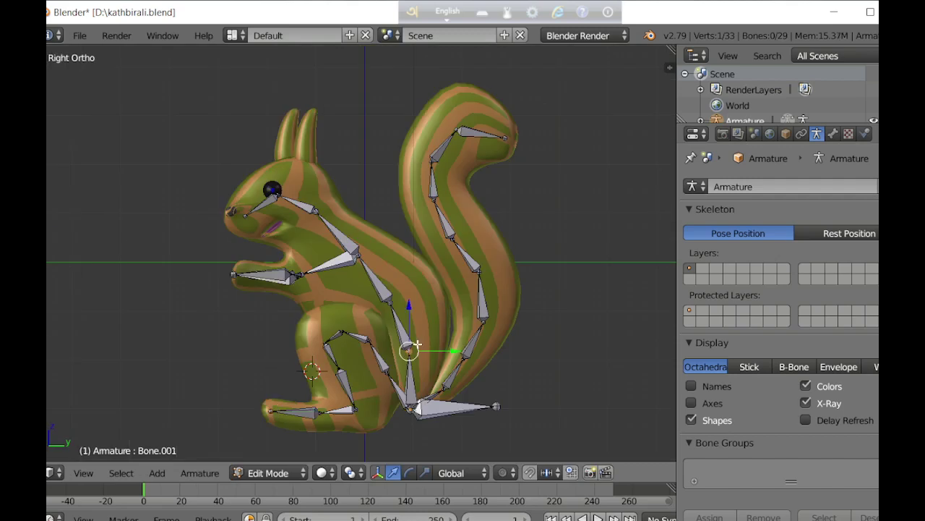
- Move the head, spine and tail bones to another bone layer, leaving only the legs visible
{"action": "key", "text": "b"}
{"action": "left_click_drag", "start_coordinate": [159, 85], "coordinate": [558, 309]}
{"action": "right_click", "coordinate": [481, 296], "text": "shift"}
{"action": "right_click", "coordinate": [474, 346], "text": "shift"}
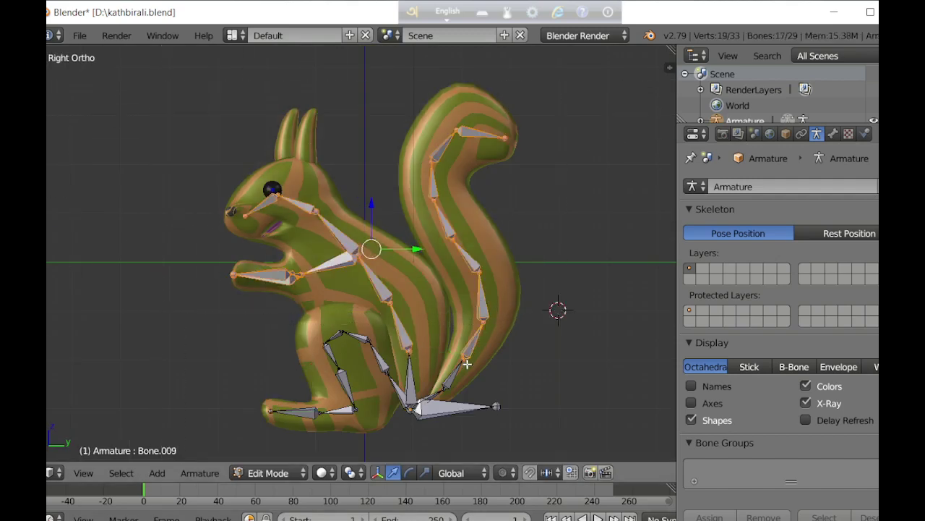
{"action": "right_click", "coordinate": [458, 374], "text": "shift"}
{"action": "right_click", "coordinate": [412, 380], "text": "shift"}
{"action": "right_click", "coordinate": [455, 409], "text": "shift"}
{"action": "key", "text": "m"}
{"action": "left_click", "coordinate": [583, 354]}
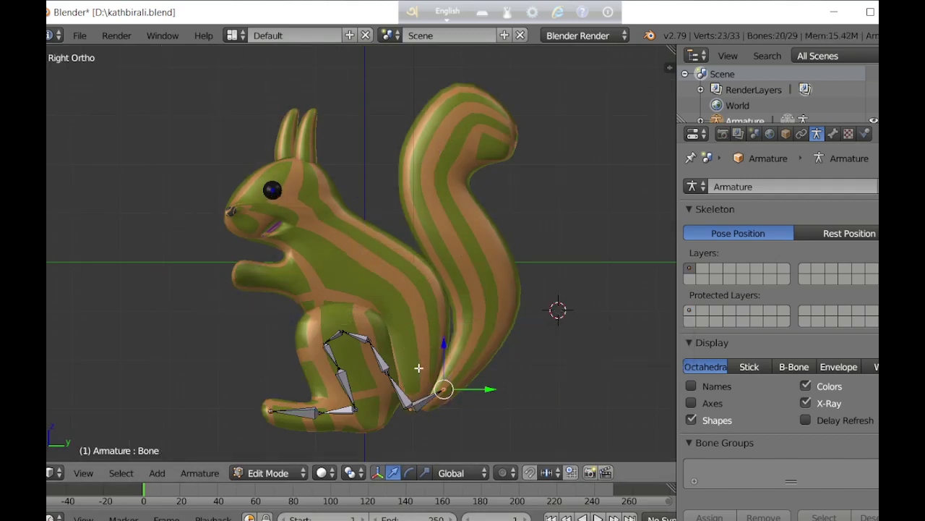
- Select the hind-leg chain starting at Bone.022 and rotate it in front view to fit the leg
{"action": "key", "text": "KP_1"}
{"action": "key", "text": "KP_3"}
{"action": "right_click", "coordinate": [369, 356]}
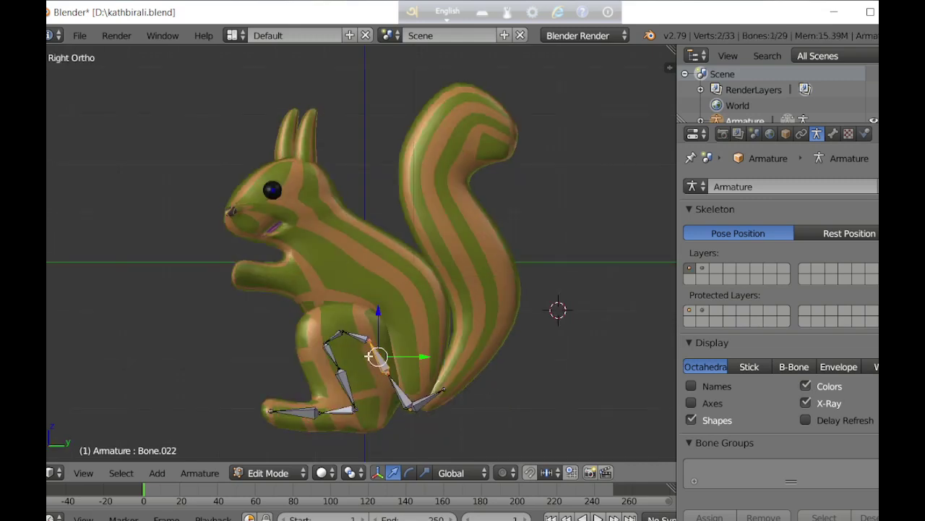
{"action": "key", "text": "b"}
{"action": "left_click_drag", "start_coordinate": [250, 284], "coordinate": [396, 451]}
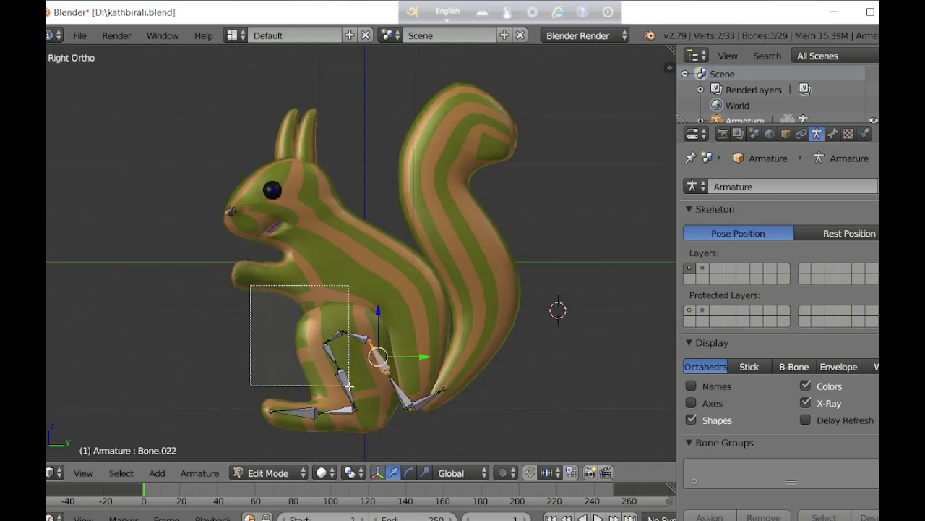
{"action": "key", "text": "KP_1"}
{"action": "key", "text": "r"}
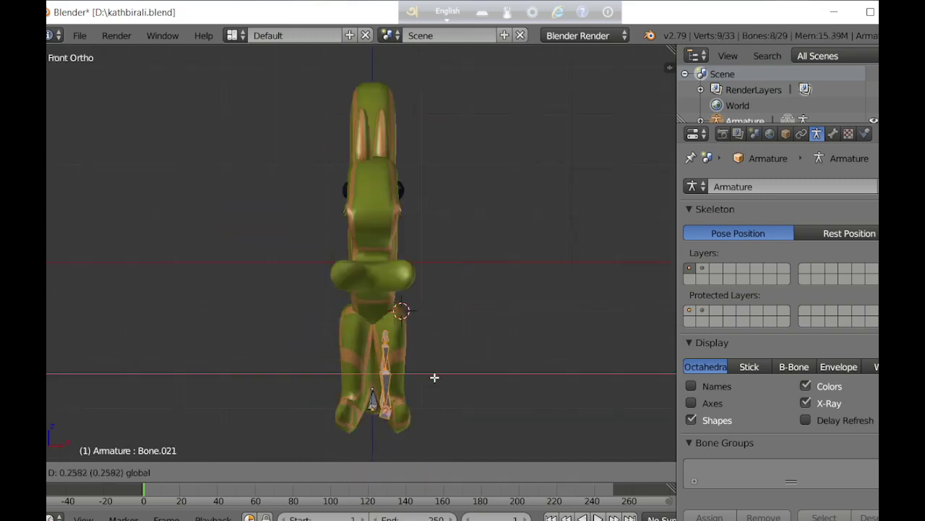
{"action": "key", "text": "Escape"}
{"action": "key", "text": "r"}
{"action": "left_click", "coordinate": [557, 326]}
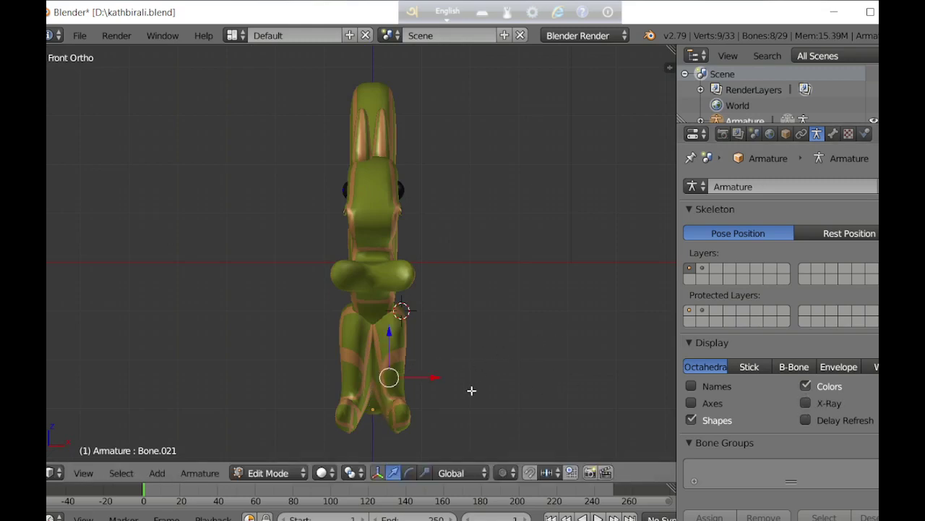
- Duplicate the hind-leg bones and shift the copy slightly left onto the other hind leg
{"action": "key", "text": "shift+d"}
{"action": "key", "text": "r"}
{"action": "left_click", "coordinate": [460, 422]}
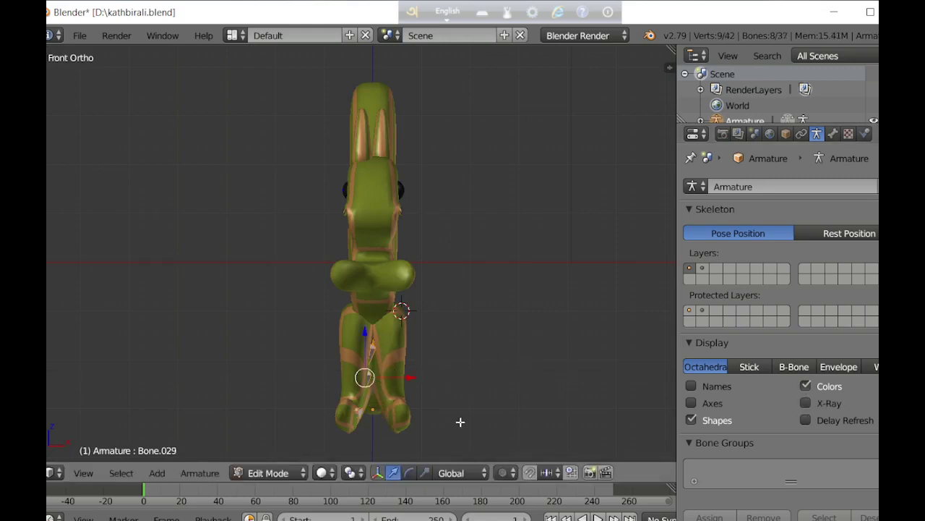
{"action": "key", "text": "g"}
{"action": "left_click", "coordinate": [418, 416]}
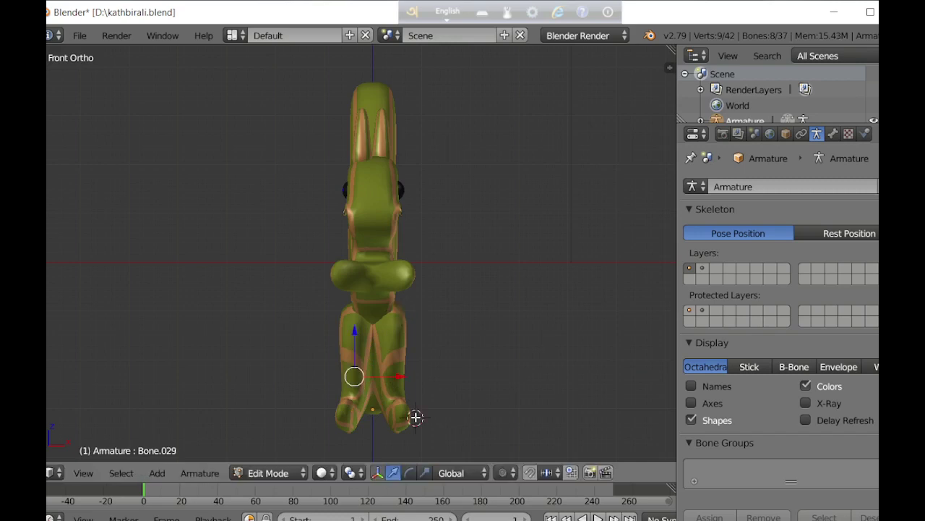
- Turn on X-Ray and check both leg chains from side, front and top views
{"action": "key", "text": "KP_3"}
{"action": "left_click", "coordinate": [806, 403]}
{"action": "key", "text": "KP_1"}
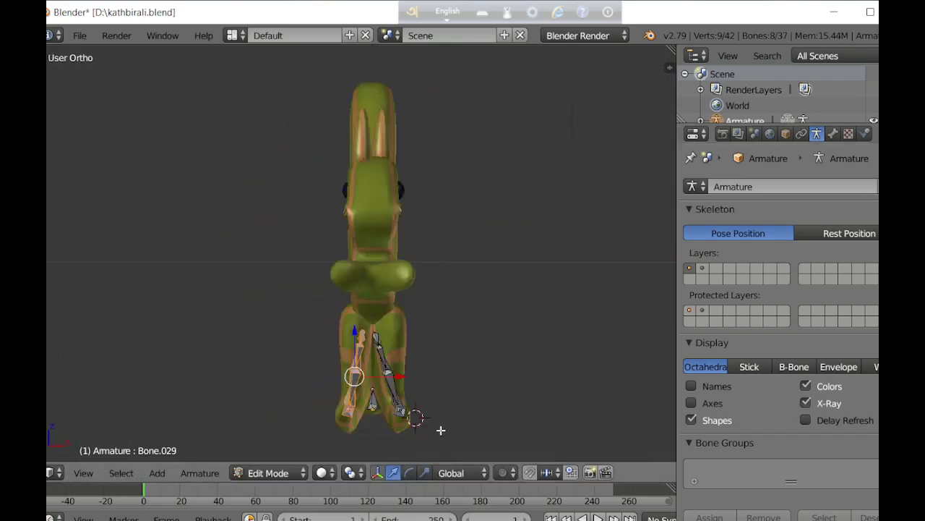
{"action": "key", "text": "KP_3"}
{"action": "key", "text": "KP_1"}
{"action": "key", "text": "KP_7"}
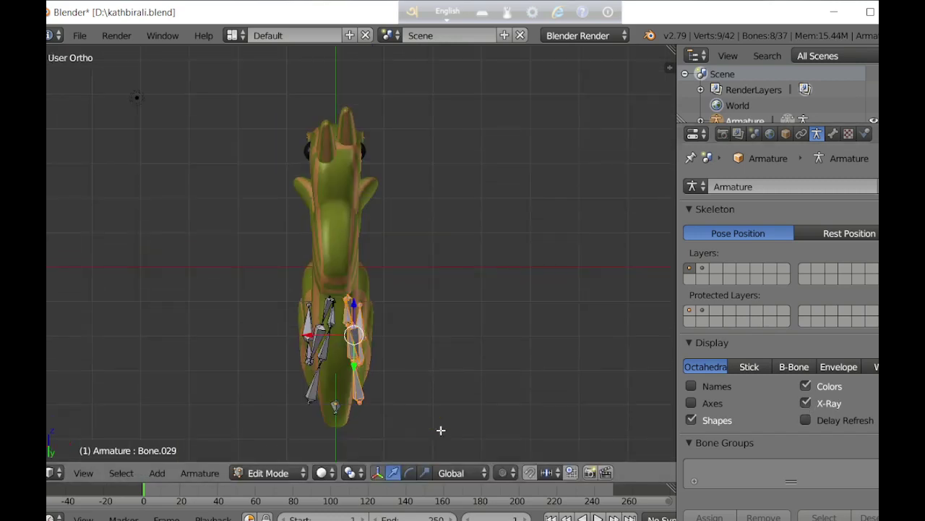
{"action": "key", "text": "ctrl+z"}
{"action": "key", "text": "ctrl+shift+z"}
- Select the left leg chain and recheck its fit inside the mesh with X-Ray on
{"action": "right_click", "coordinate": [312, 383]}
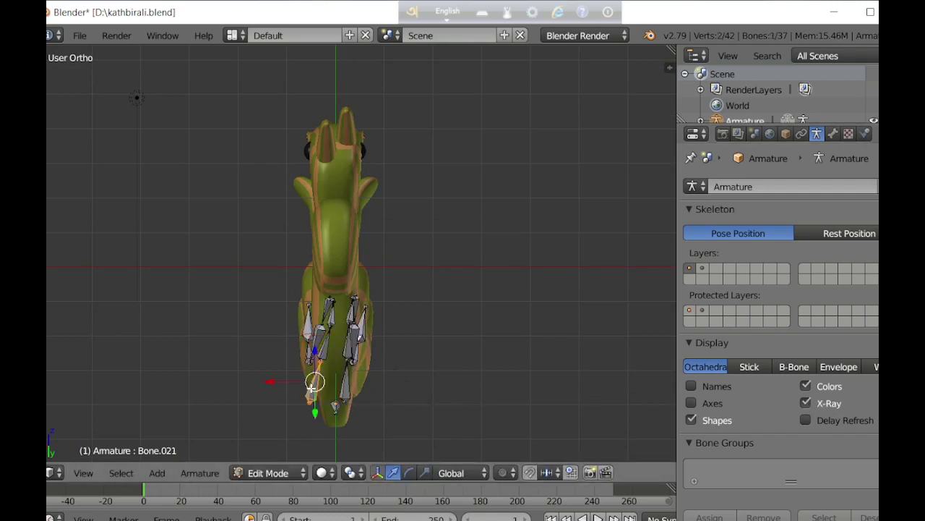
{"action": "key", "text": "b"}
{"action": "left_click_drag", "start_coordinate": [275, 247], "coordinate": [340, 402]}
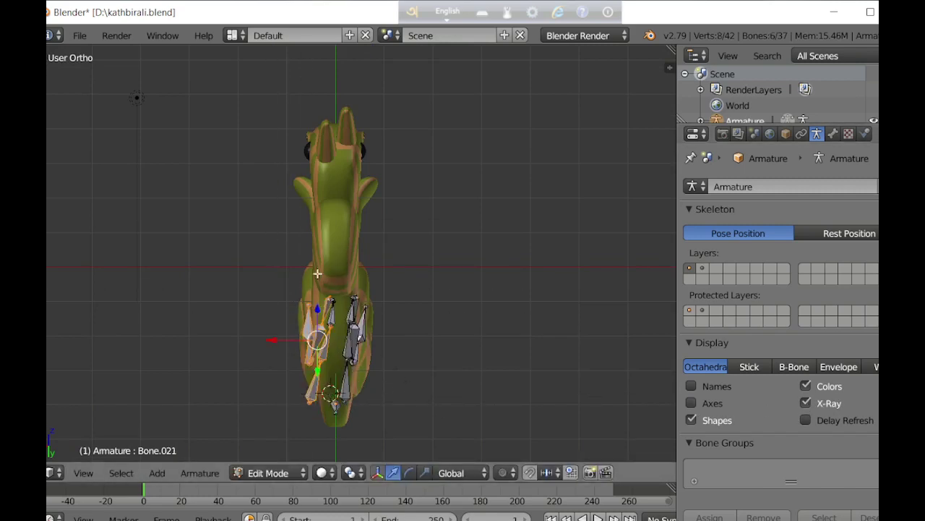
{"action": "left_click", "coordinate": [444, 341]}
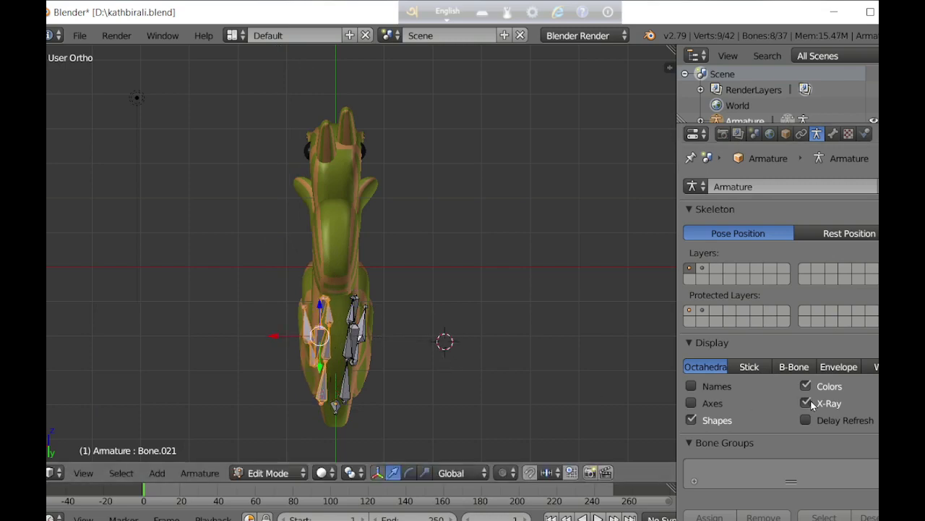
{"action": "key", "text": "ctrl+z"}
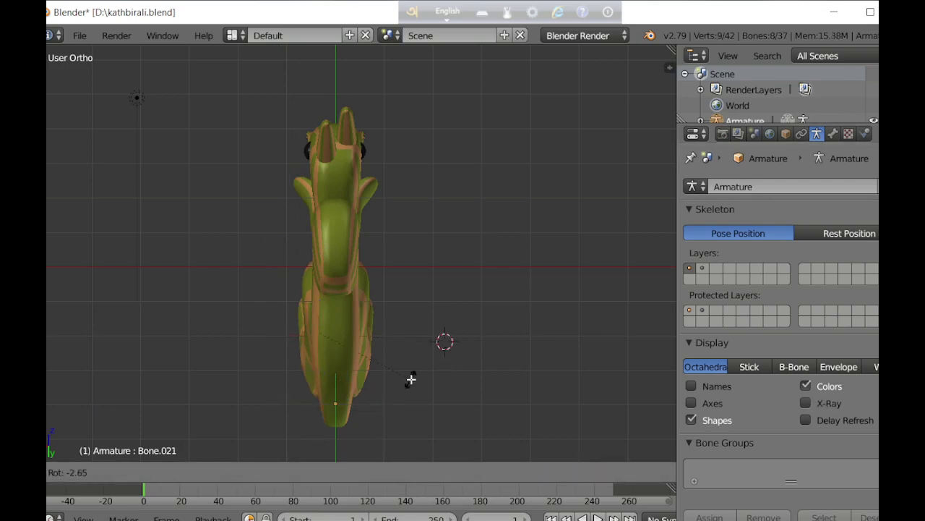
{"action": "mouse_move", "coordinate": [412, 378]}
{"action": "middle_mouse_down"}
{"action": "mouse_move", "coordinate": [381, 400]}
{"action": "mouse_move", "coordinate": [359, 393]}
{"action": "middle_mouse_up"}
{"action": "left_click", "coordinate": [805, 403]}
- Reveal the hidden spine, tail and head bones in the right side view
{"action": "key", "text": "KP_3"}
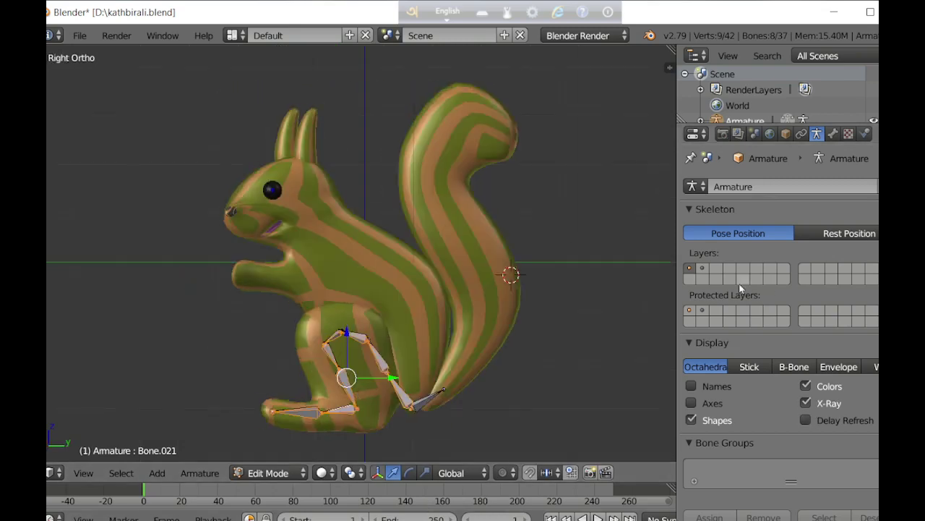
{"action": "scroll", "coordinate": [424, 364], "scroll_direction": "down", "scroll_amount": 4}
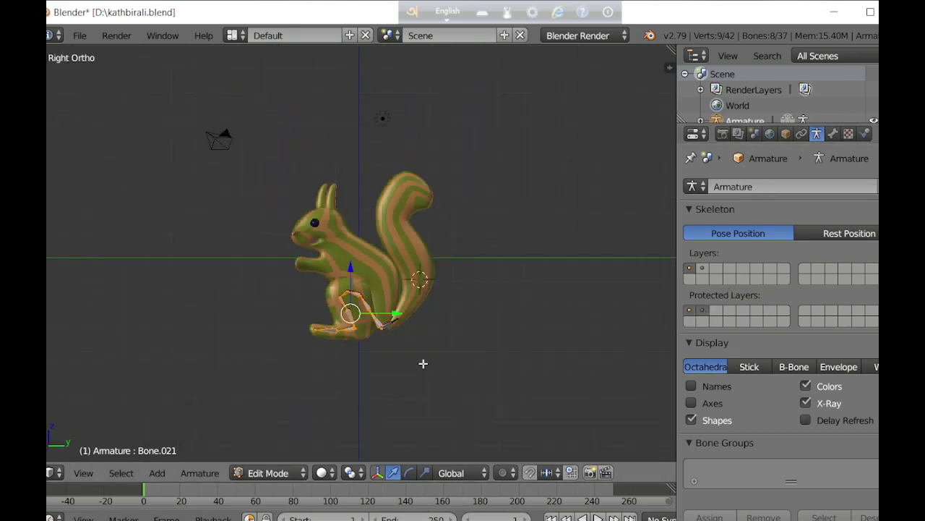
{"action": "key", "text": "alt+h"}
{"action": "scroll", "coordinate": [389, 310], "scroll_direction": "up", "scroll_amount": 8}
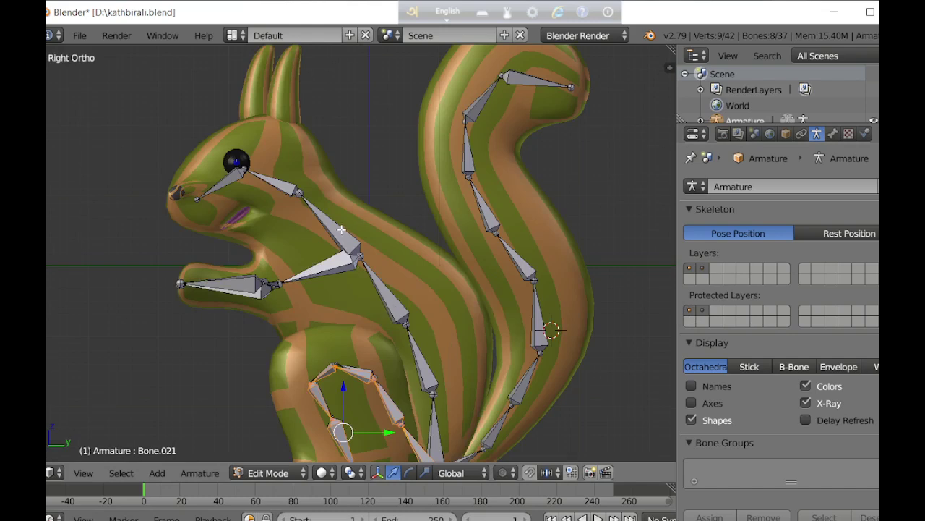
- Extrude a chain of bones from the neck joint up into the first ear
{"action": "right_click", "coordinate": [298, 191]}
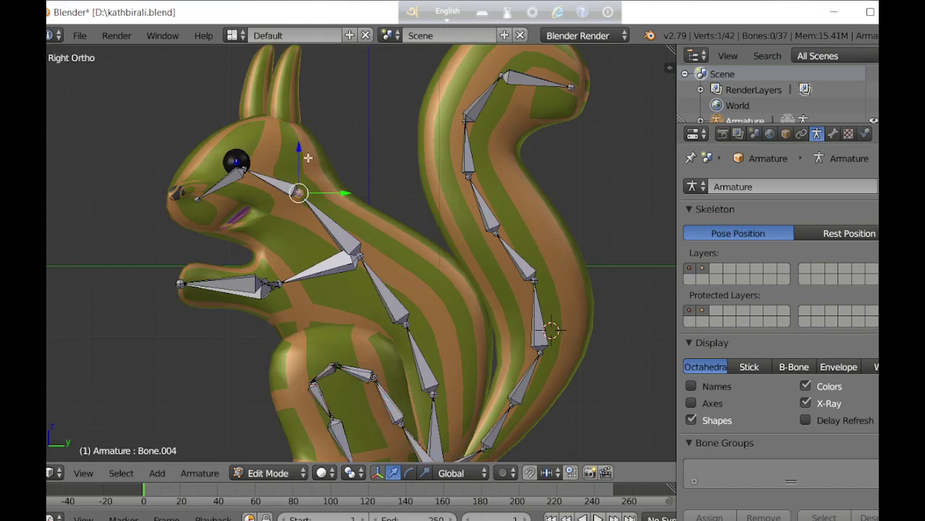
{"action": "key", "text": "e"}
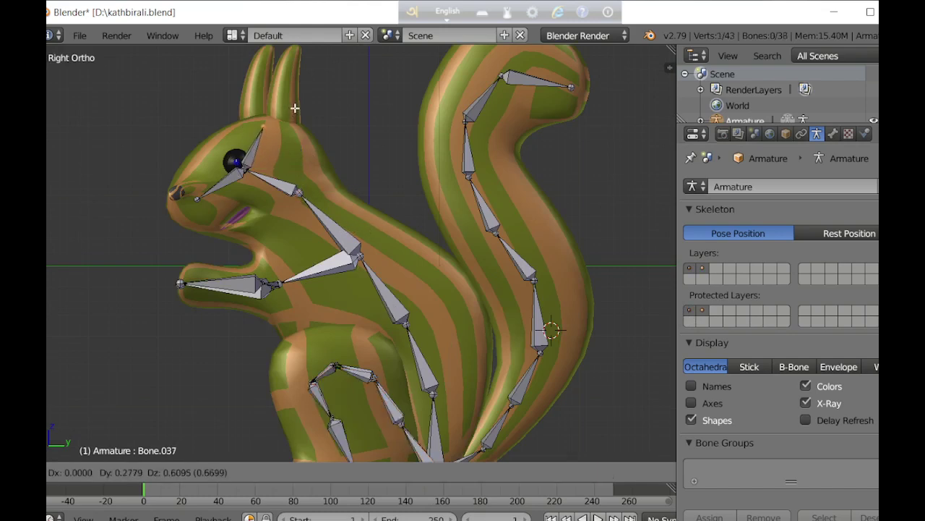
{"action": "left_click", "coordinate": [293, 109]}
{"action": "key", "text": "e"}
{"action": "left_click", "coordinate": [309, 108]}
{"action": "key", "text": "e"}
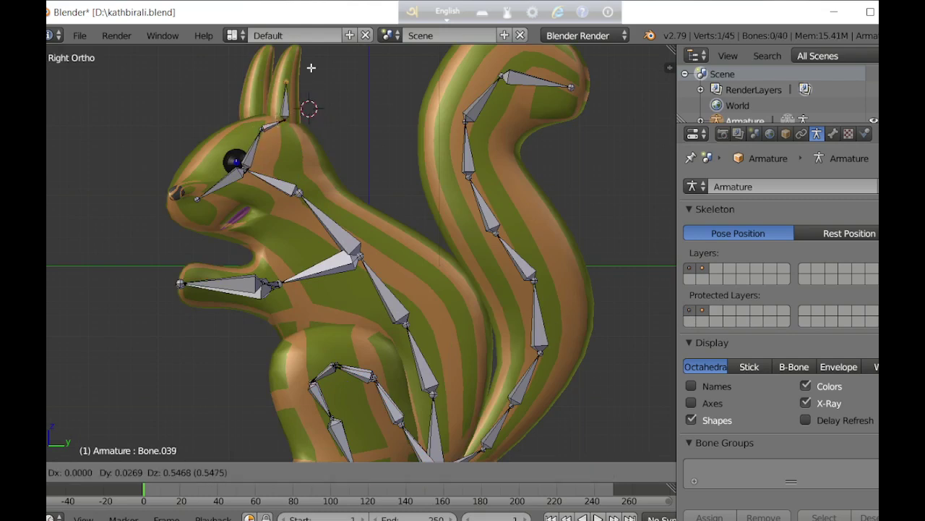
{"action": "left_click", "coordinate": [312, 74]}
{"action": "key", "text": "e"}
- Extrude a second bone chain from the head joint up into the other ear
{"action": "right_click", "coordinate": [260, 128]}
{"action": "key", "text": "e"}
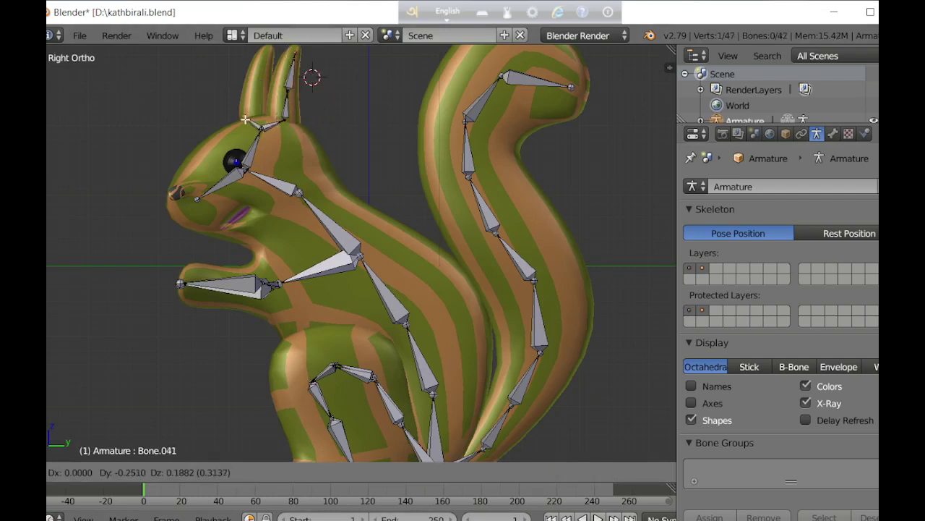
{"action": "left_click", "coordinate": [267, 65]}
{"action": "key", "text": "e"}
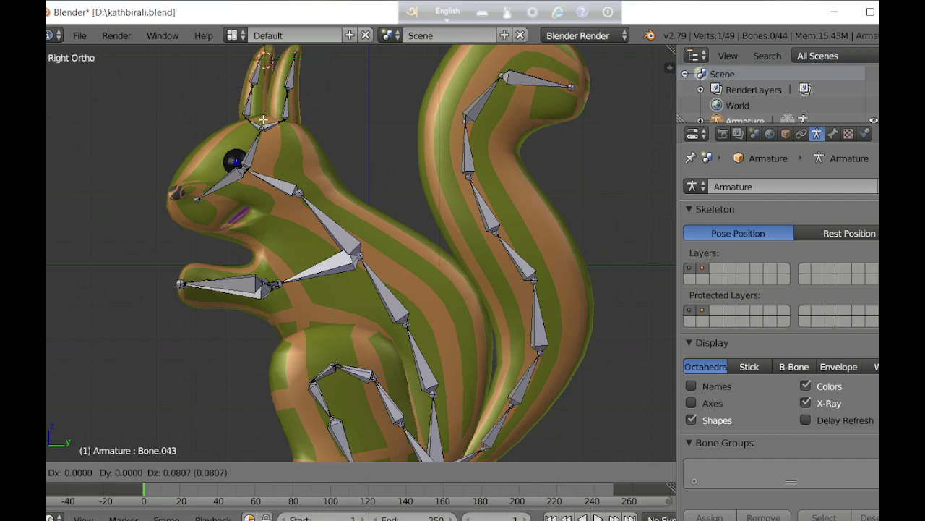
{"action": "right_click", "coordinate": [255, 94]}
{"action": "right_click", "coordinate": [287, 80]}
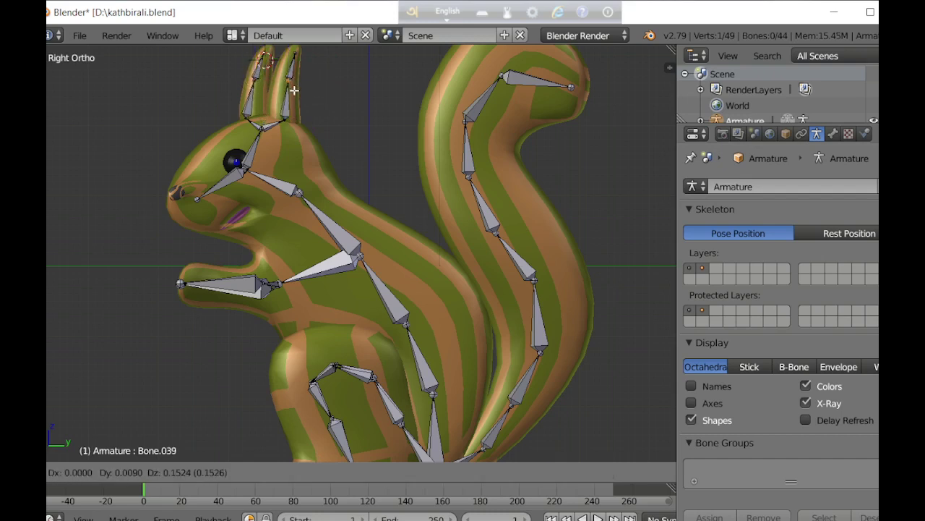
{"action": "scroll", "coordinate": [361, 275], "scroll_direction": "down", "scroll_amount": 4}
{"action": "scroll", "coordinate": [361, 276], "scroll_direction": "up", "scroll_amount": 3}
{"action": "scroll", "coordinate": [362, 275], "scroll_direction": "down", "scroll_amount": 2}
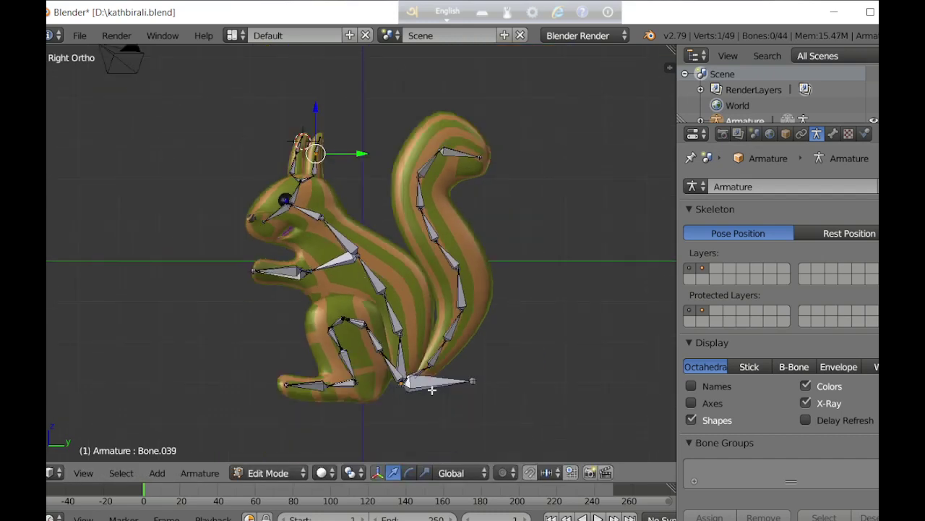
- Reposition the foot bone, connect the leg bones to it with Ctrl+P, and enter Pose Mode
{"action": "right_click", "coordinate": [432, 390]}
{"action": "key", "text": "g"}
{"action": "left_click", "coordinate": [403, 378]}
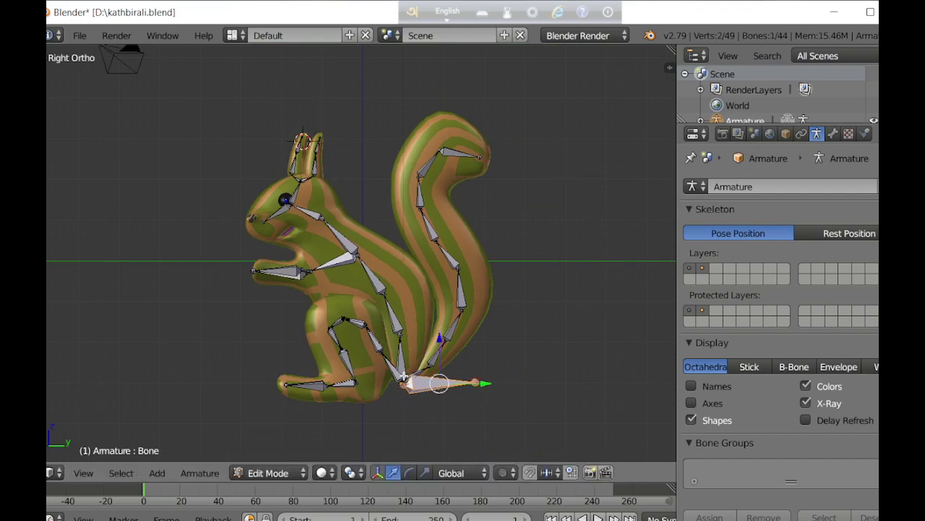
{"action": "right_click", "coordinate": [397, 362]}
{"action": "right_click", "coordinate": [397, 362], "text": "shift"}
{"action": "right_click", "coordinate": [396, 361], "text": "shift"}
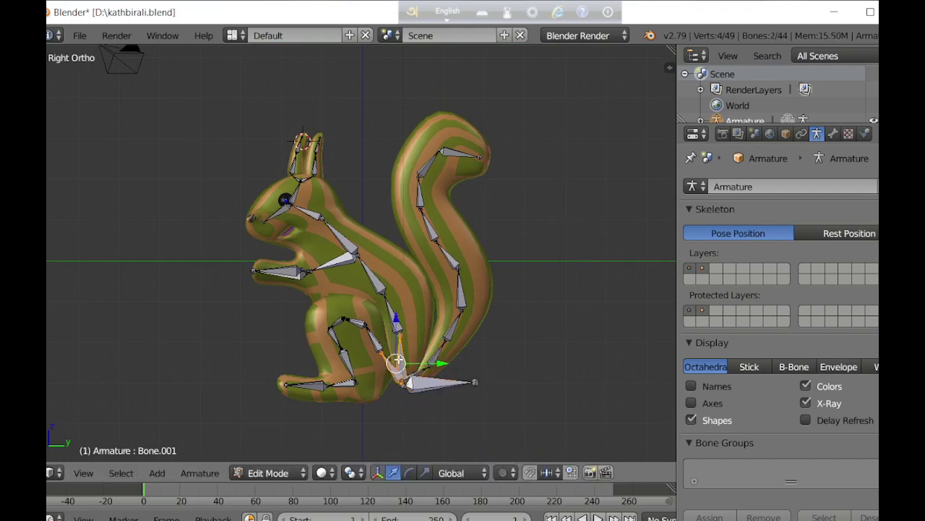
{"action": "right_click", "coordinate": [412, 380], "text": "shift"}
{"action": "key", "text": "ctrl+p"}
{"action": "left_click", "coordinate": [403, 384]}
{"action": "left_click", "coordinate": [414, 405]}
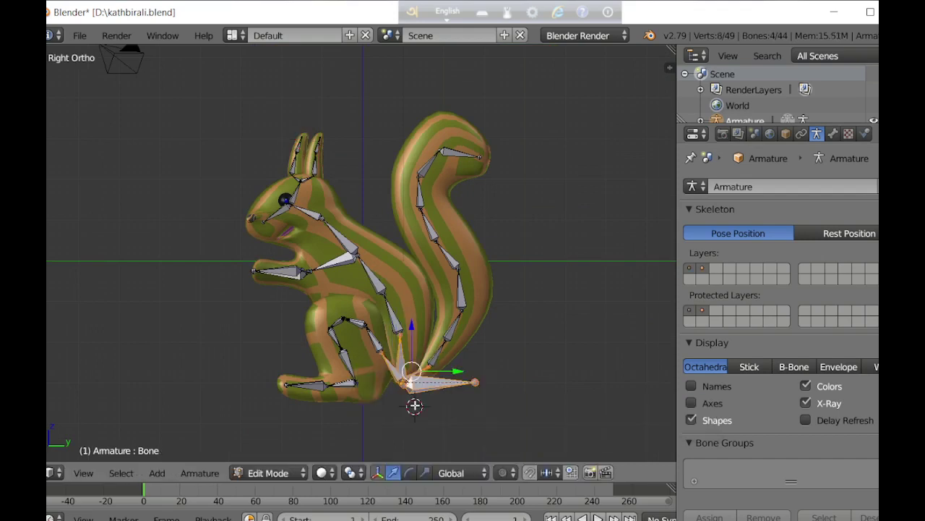
{"action": "left_click", "coordinate": [268, 472]}
{"action": "left_click", "coordinate": [274, 420]}
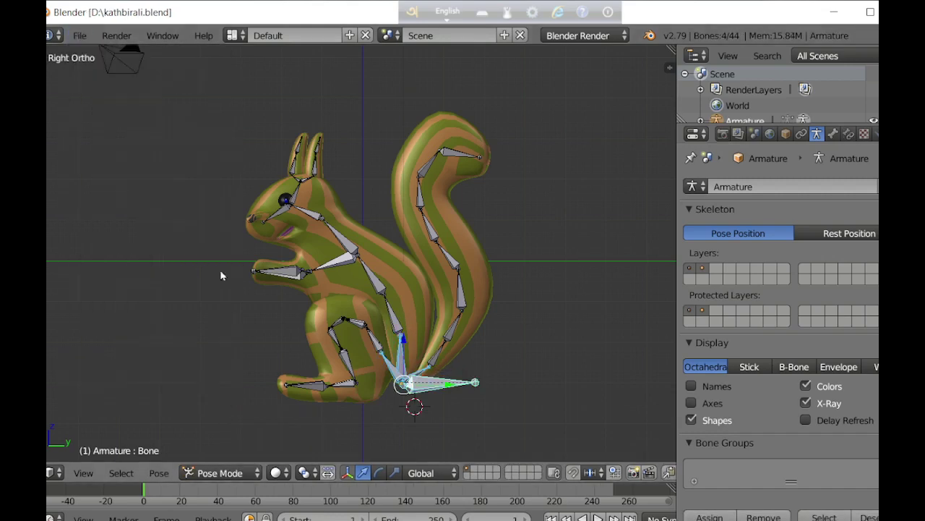
- Test-rotate the neck and head bones, then undo both rotations
{"action": "right_click", "coordinate": [324, 223]}
{"action": "right_click", "coordinate": [340, 239]}
{"action": "key", "text": "r"}
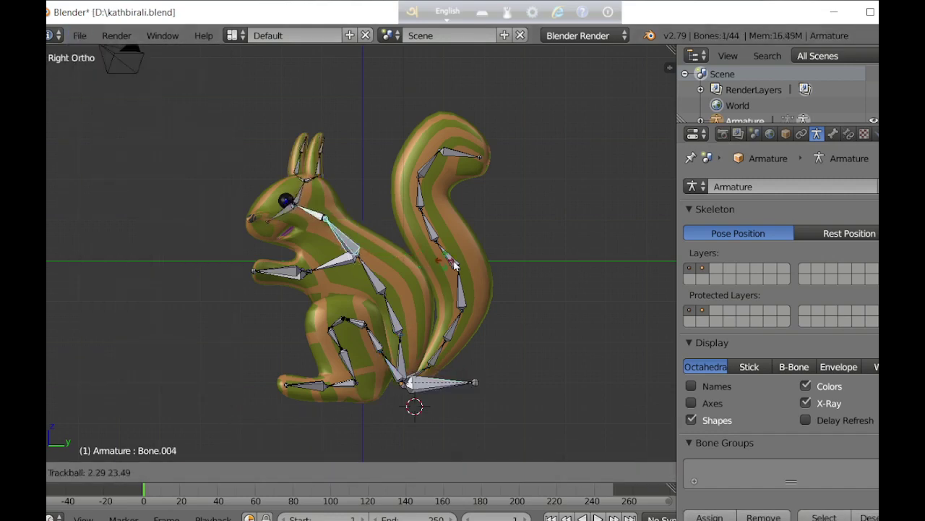
{"action": "left_click", "coordinate": [449, 229]}
{"action": "right_click", "coordinate": [450, 229]}
{"action": "left_click", "coordinate": [572, 231]}
{"action": "key", "text": "ctrl+z"}
{"action": "key", "text": "ctrl+z"}
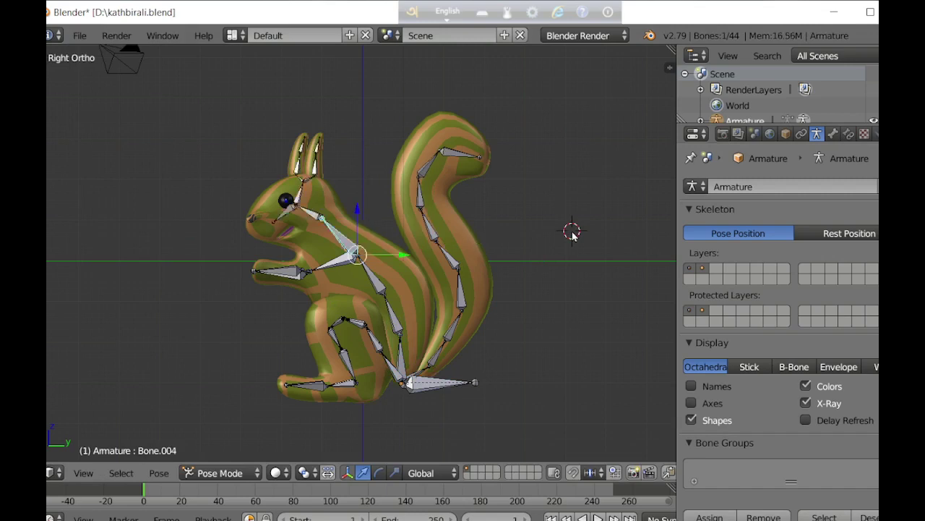
{"action": "key", "text": "ctrl+z"}
- Return to Object Mode and delete the camera and lamp
{"action": "left_click", "coordinate": [219, 472]}
{"action": "left_click", "coordinate": [217, 434]}
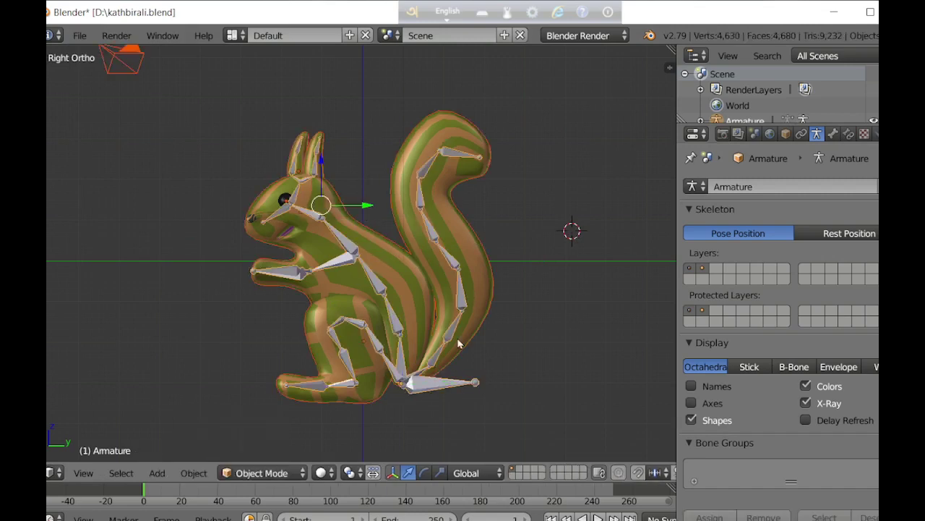
{"action": "scroll", "coordinate": [257, 157], "scroll_direction": "down", "scroll_amount": 5}
{"action": "right_click", "coordinate": [252, 170]}
{"action": "right_click", "coordinate": [366, 154], "text": "shift"}
{"action": "key", "text": "x"}
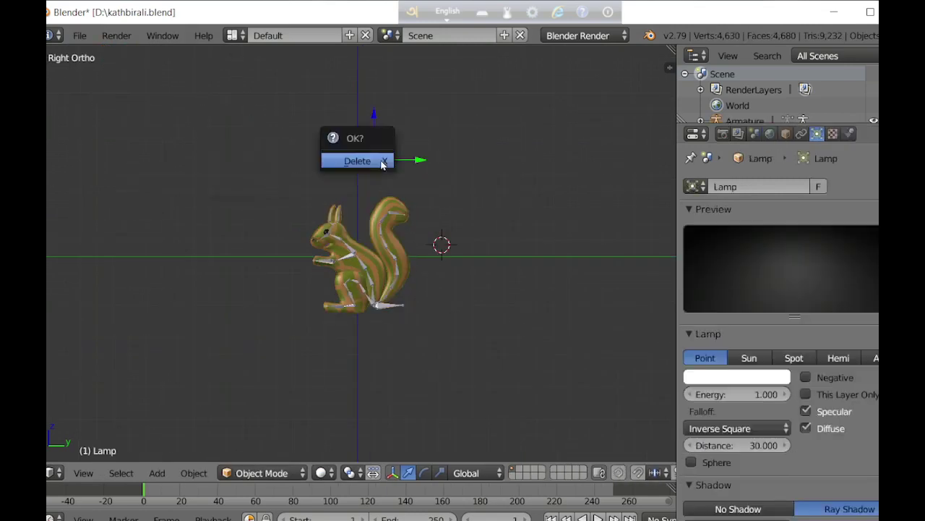
{"action": "left_click", "coordinate": [376, 154]}
{"action": "scroll", "coordinate": [385, 312], "scroll_direction": "up", "scroll_amount": 7}
- Parent the squirrel mesh to the armature With Automatic Weights
{"action": "right_click", "coordinate": [386, 312]}
{"action": "right_click", "coordinate": [392, 299], "text": "shift"}
{"action": "key", "text": "ctrl+p"}
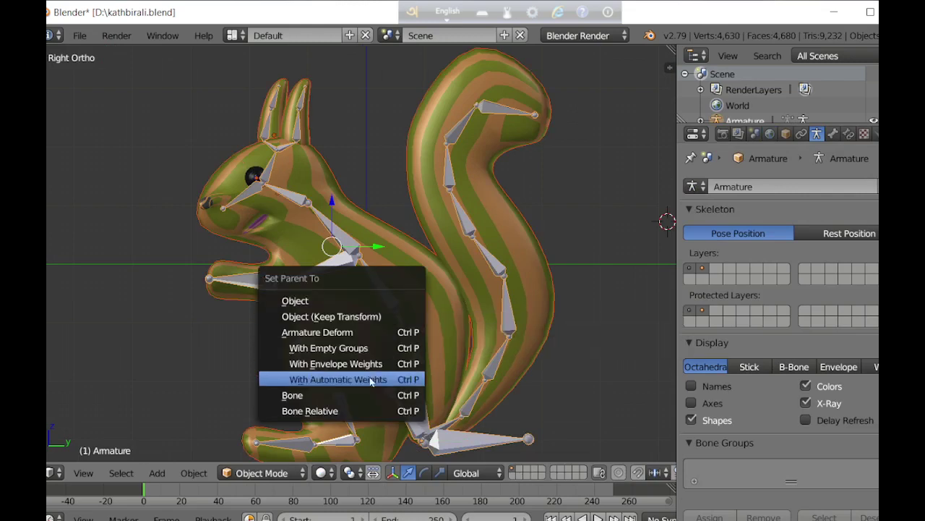
{"action": "left_click", "coordinate": [369, 378]}
{"action": "right_click", "coordinate": [430, 327]}
{"action": "right_click", "coordinate": [424, 436]}
{"action": "left_click", "coordinate": [262, 472]}
- Rotate the head bone into a test pose and render an F12 preview
{"action": "left_click", "coordinate": [262, 420]}
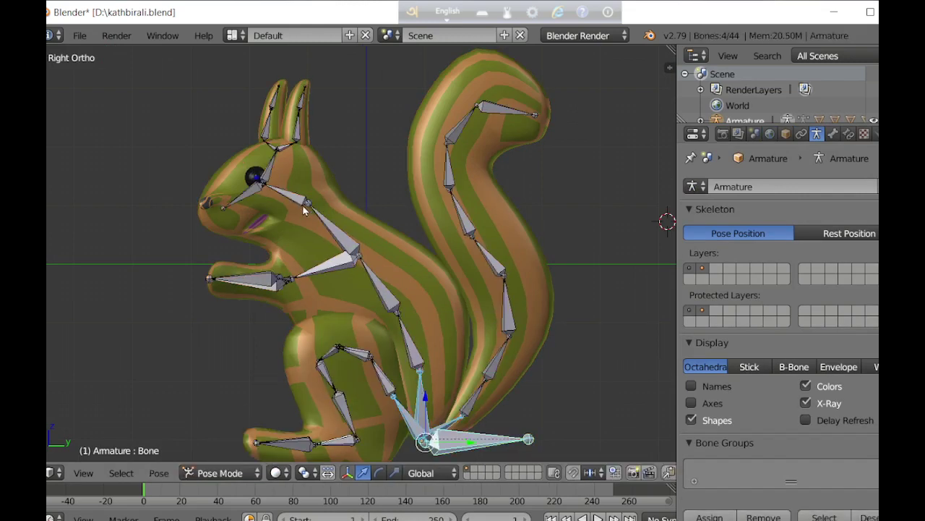
{"action": "right_click", "coordinate": [300, 198]}
{"action": "key", "text": "r"}
{"action": "key", "text": "r"}
{"action": "left_click", "coordinate": [415, 246]}
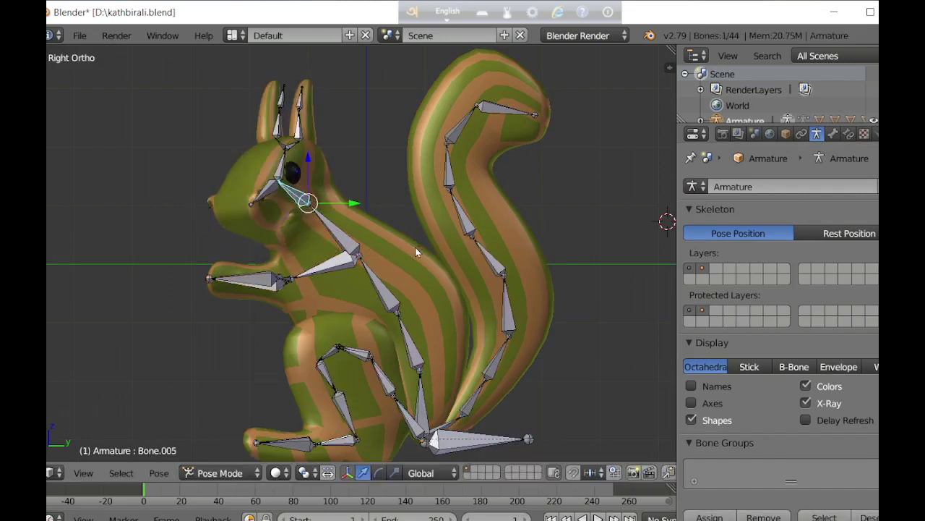
{"action": "key", "text": "F12"}
{"action": "key", "text": "r"}
{"action": "key", "text": "r"}
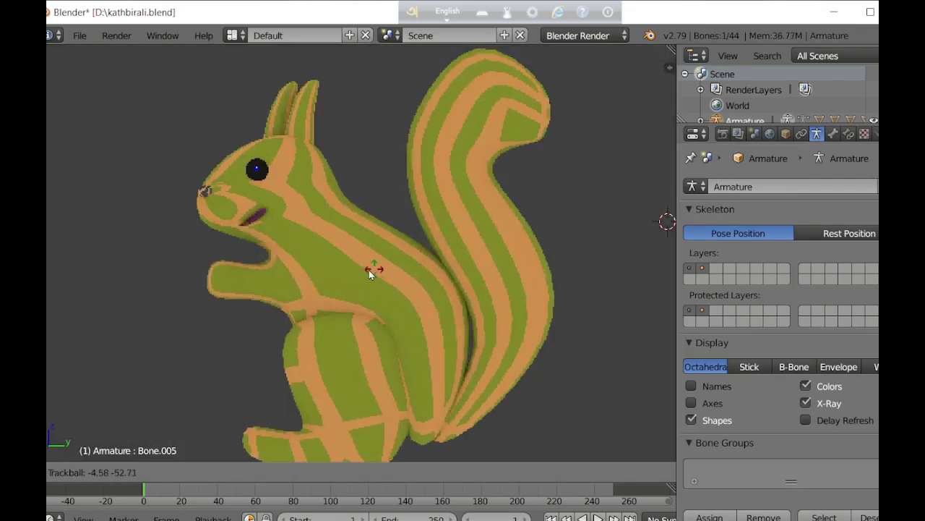
{"action": "left_click", "coordinate": [368, 269]}
{"action": "key", "text": "shift+z"}
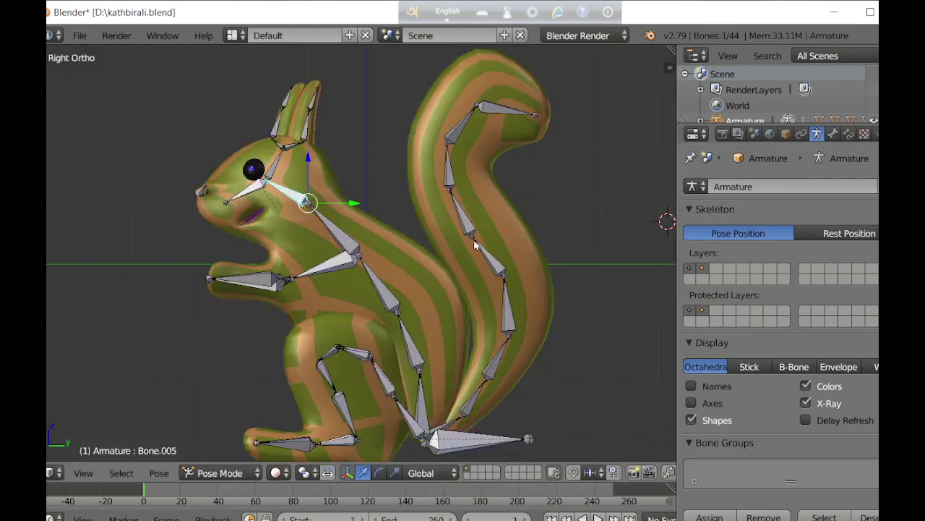
- Rotate a bone near the head, a tail bone and a hind-leg bone into new poses
{"action": "right_click", "coordinate": [462, 217]}
{"action": "key", "text": "r"}
{"action": "key", "text": "r"}
{"action": "left_click", "coordinate": [477, 238]}
{"action": "right_click", "coordinate": [474, 398]}
{"action": "key", "text": "r"}
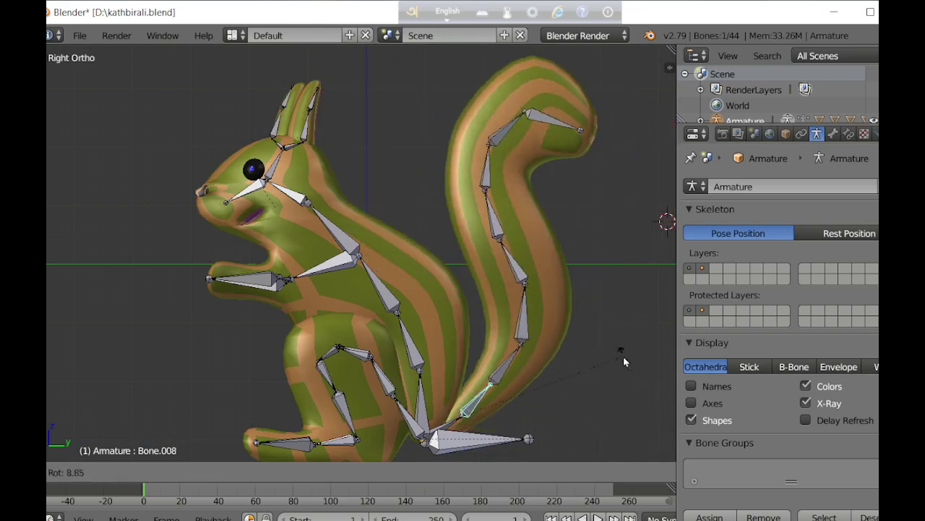
{"action": "left_click", "coordinate": [623, 358]}
{"action": "right_click", "coordinate": [343, 430]}
{"action": "key", "text": "r"}
{"action": "left_click", "coordinate": [493, 395]}
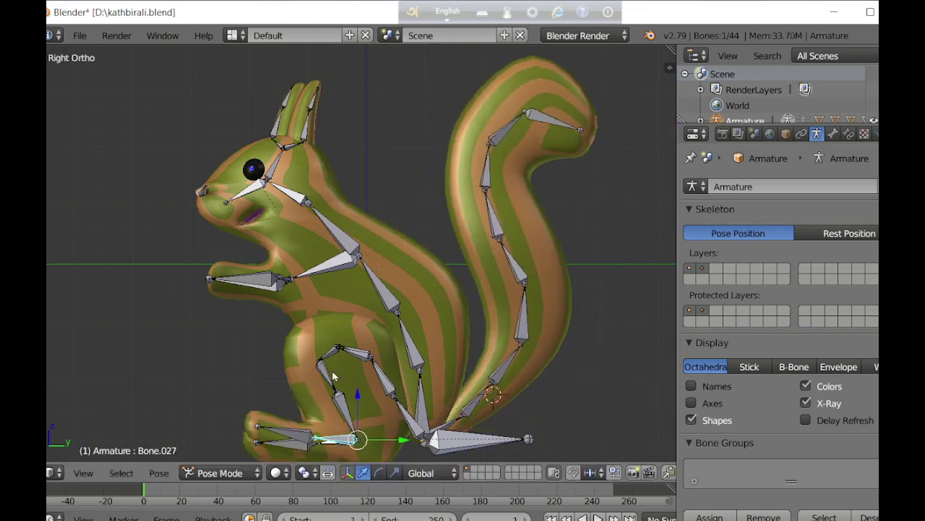
- Re-pose hind-leg Bone.022 while checking rendered shading, then rotate front arm Bone.016
{"action": "right_click", "coordinate": [332, 370]}
{"action": "scroll", "coordinate": [347, 361], "scroll_direction": "down", "scroll_amount": 2}
{"action": "right_click", "coordinate": [371, 336]}
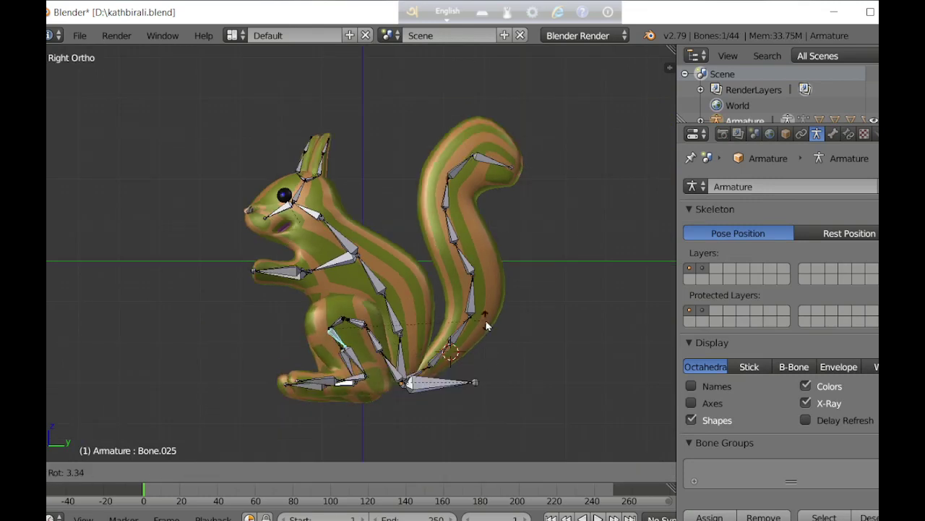
{"action": "key", "text": "r"}
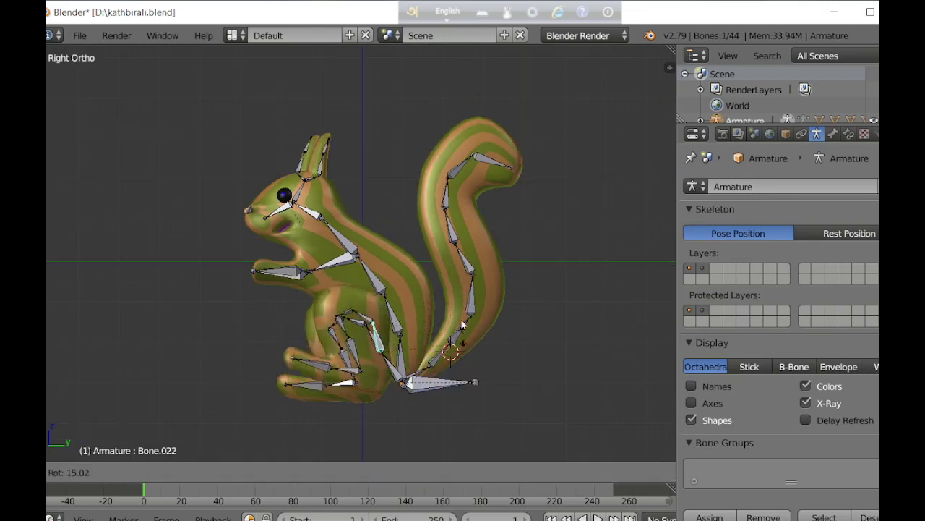
{"action": "left_click", "coordinate": [457, 358]}
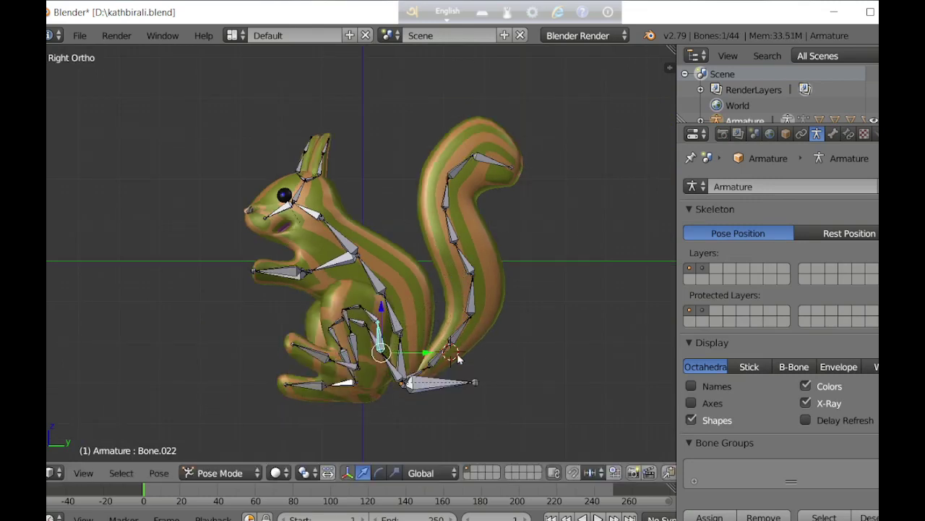
{"action": "key", "text": "shift+z"}
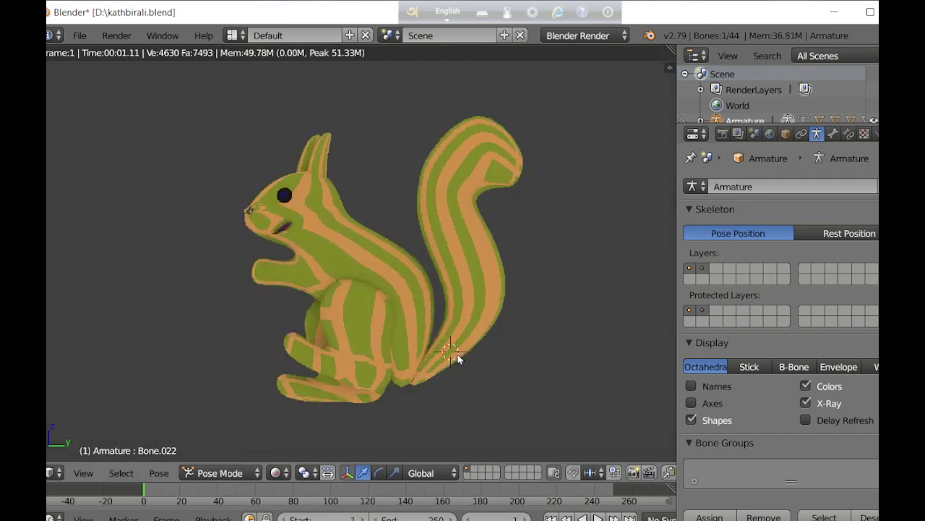
{"action": "key", "text": "shift+z"}
{"action": "key", "text": "r"}
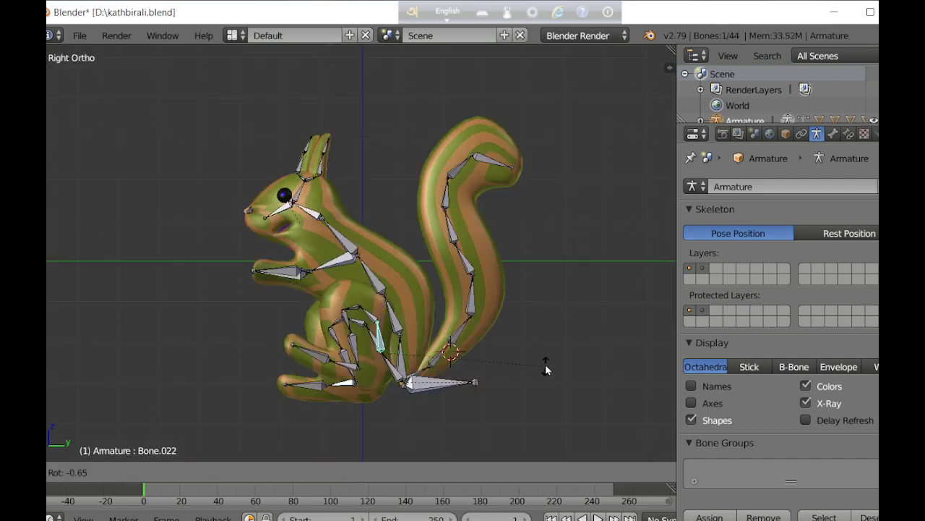
{"action": "left_click", "coordinate": [509, 304]}
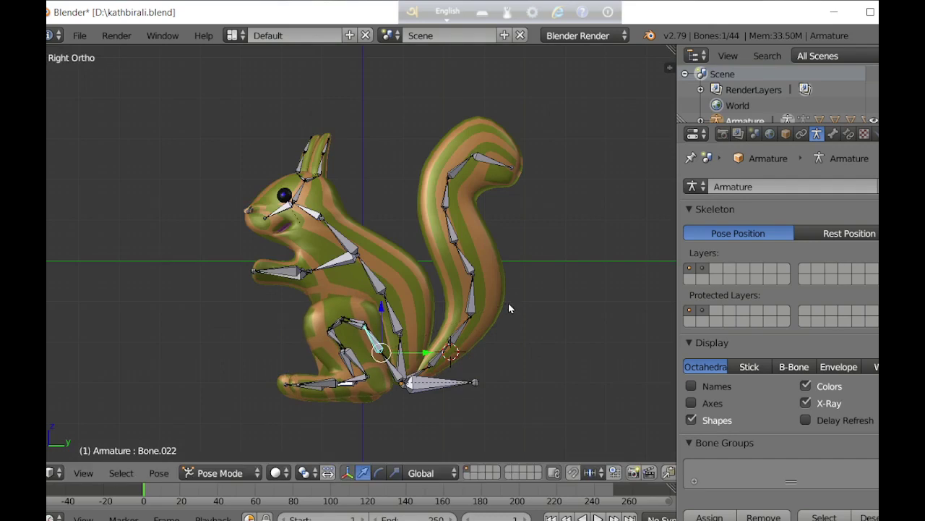
{"action": "right_click", "coordinate": [329, 267]}
{"action": "key", "text": "r"}
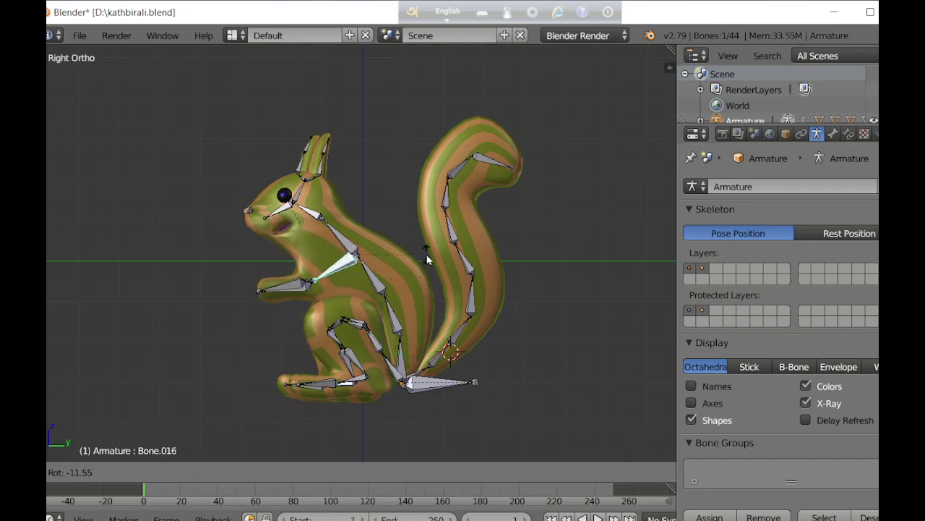
- Confirm the arm bone's pose, then rotate the hand bone Bone.019 to bend the paw
{"action": "left_click", "coordinate": [428, 266]}
{"action": "right_click", "coordinate": [292, 281]}
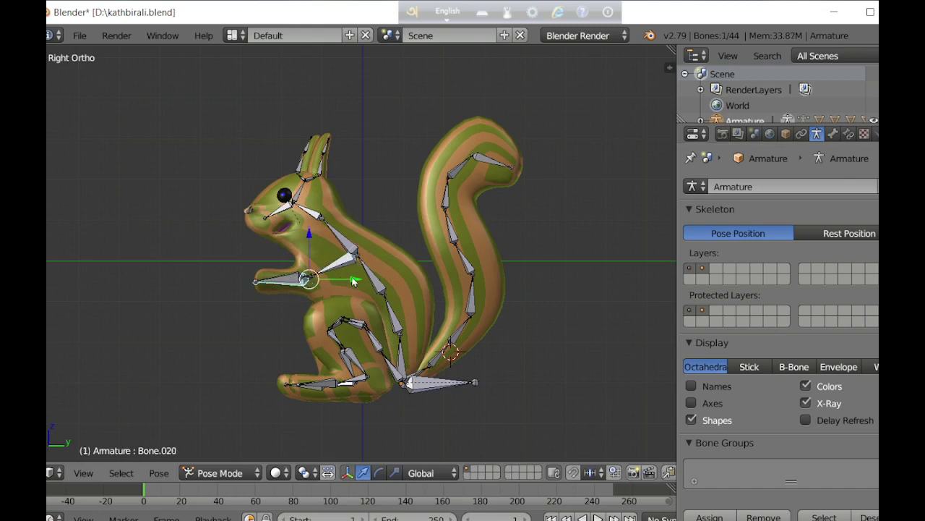
{"action": "right_click", "coordinate": [296, 283]}
{"action": "key", "text": "r"}
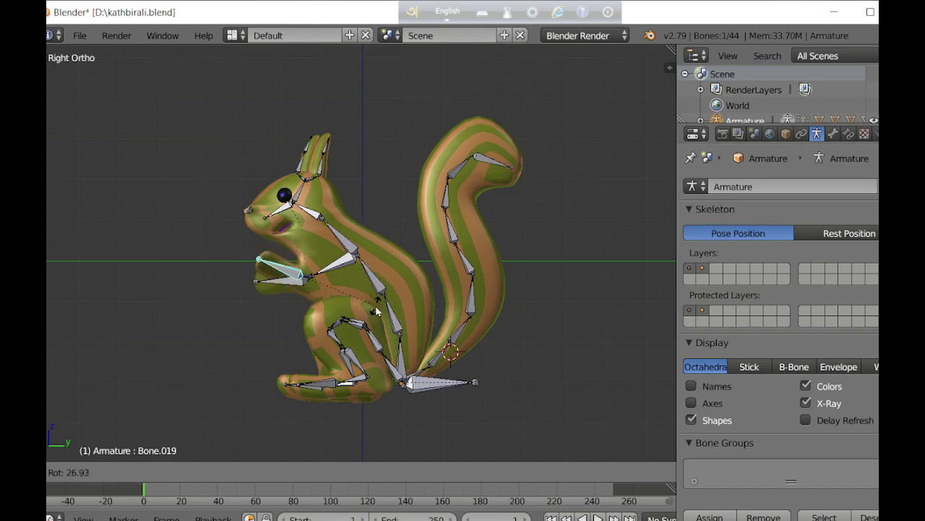
{"action": "left_click", "coordinate": [373, 308]}
- Rotate the head bone Bone.006 twice to turn the squirrel's head
{"action": "right_click", "coordinate": [279, 211]}
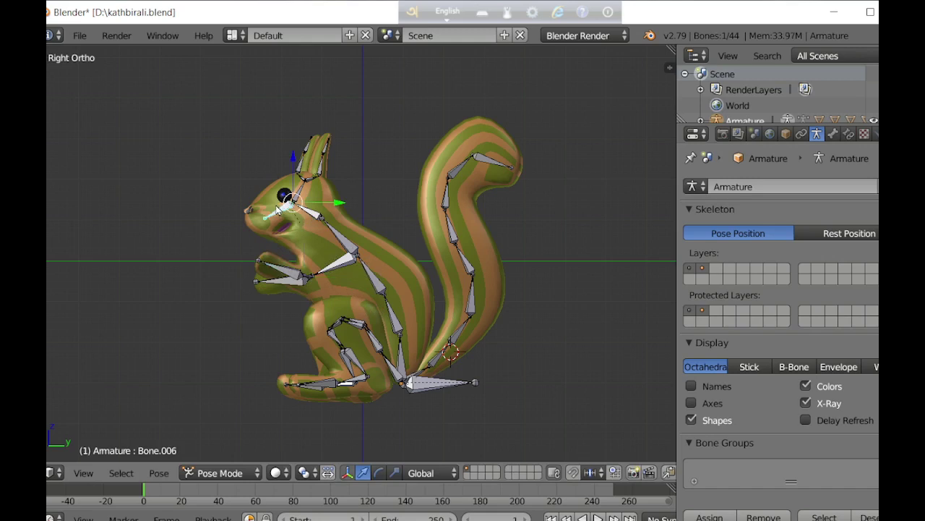
{"action": "key", "text": "r"}
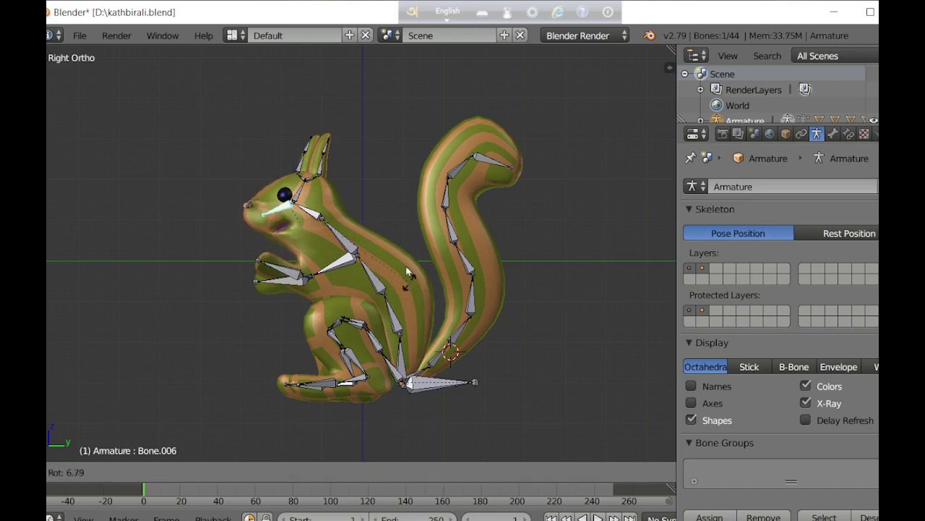
{"action": "left_click", "coordinate": [391, 233]}
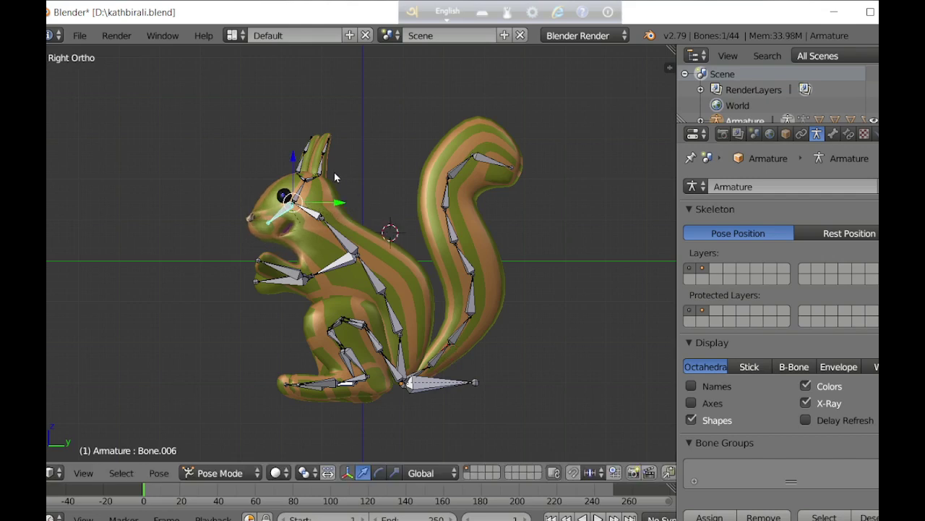
{"action": "right_click", "coordinate": [328, 174]}
{"action": "right_click", "coordinate": [328, 166]}
{"action": "key", "text": "r"}
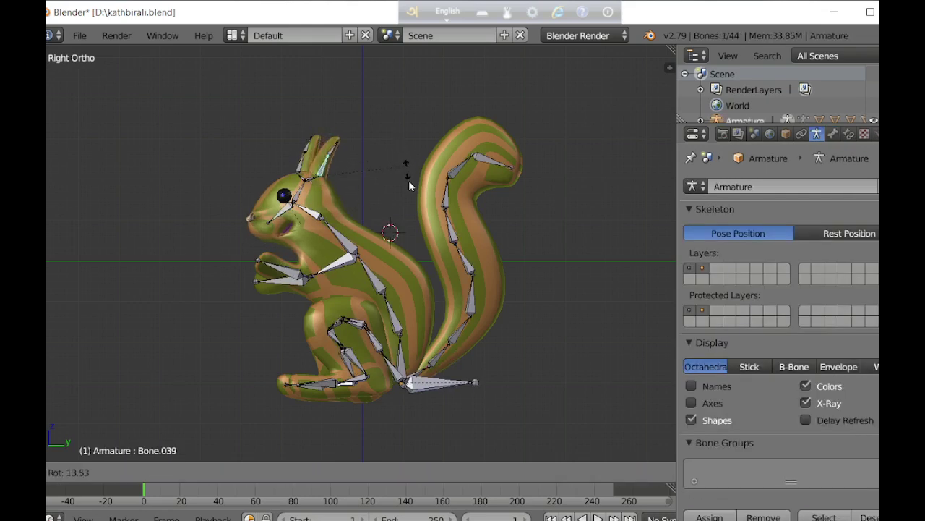
{"action": "left_click", "coordinate": [412, 219]}
- Tilt the ear bone Bone.042 and check the deformed ear in rendered shading
{"action": "right_click", "coordinate": [306, 161]}
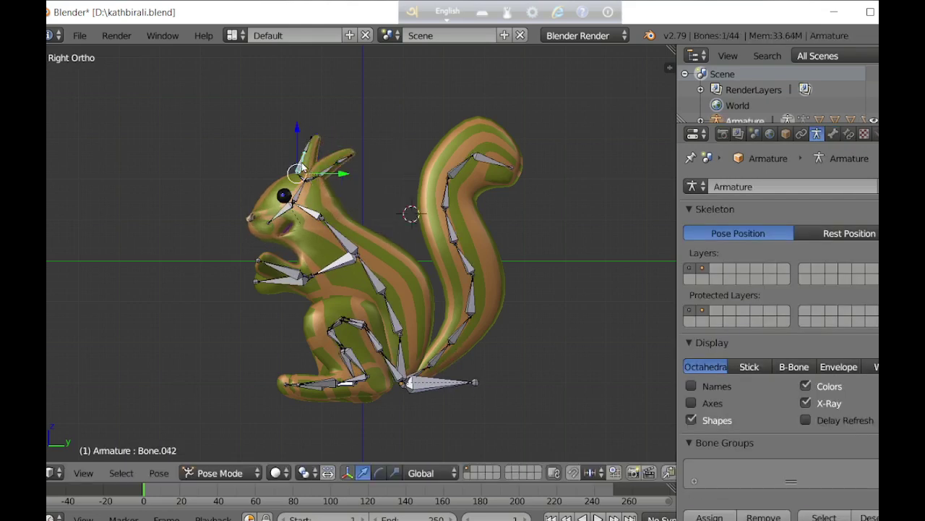
{"action": "key", "text": "r"}
{"action": "left_click", "coordinate": [326, 102]}
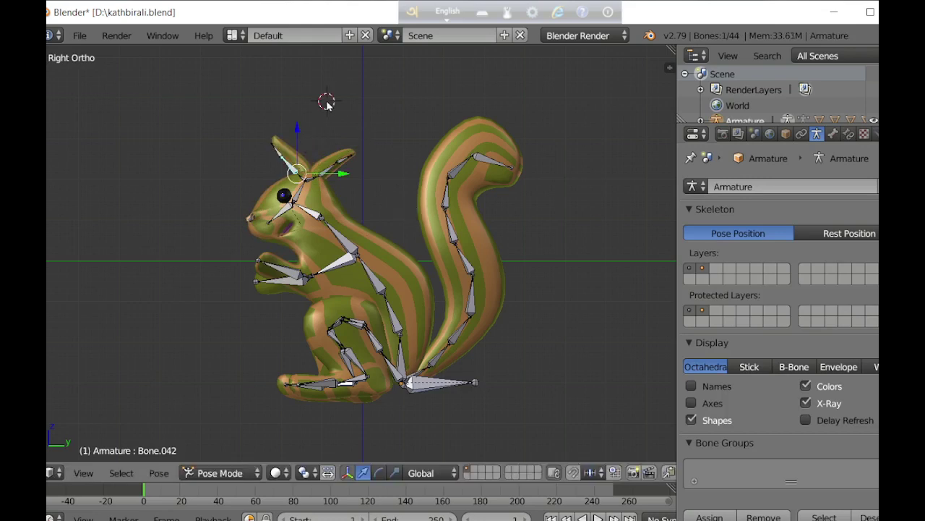
{"action": "key", "text": "shift+z"}
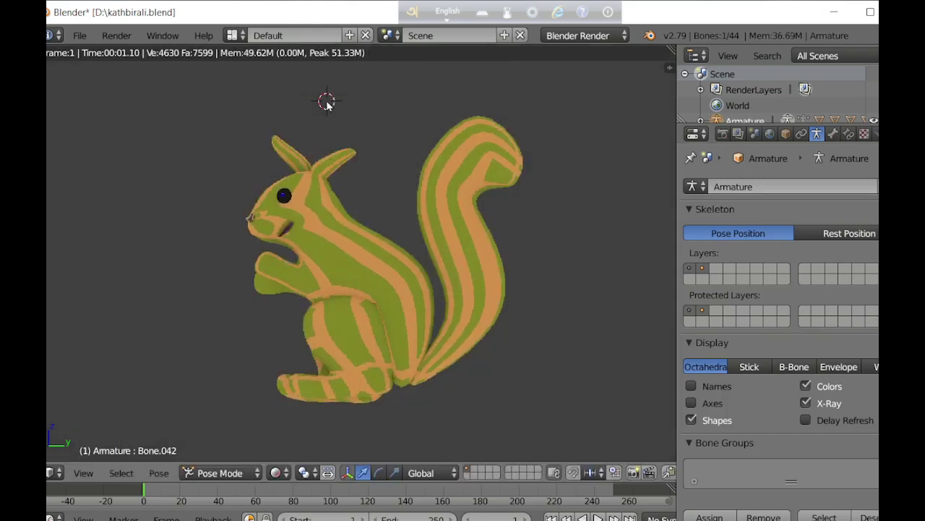
{"action": "key", "text": "shift+z"}
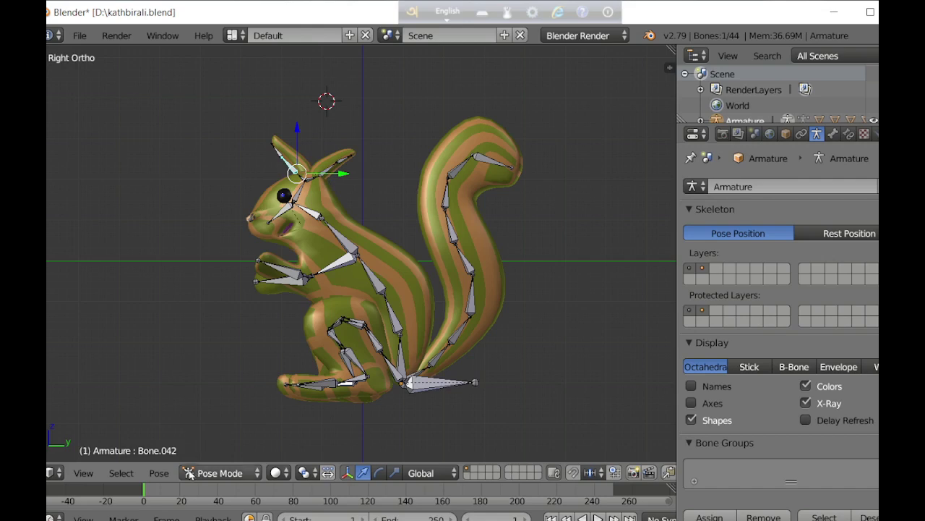
{"action": "left_click", "coordinate": [159, 472]}
{"action": "mouse_move", "coordinate": [199, 384]}
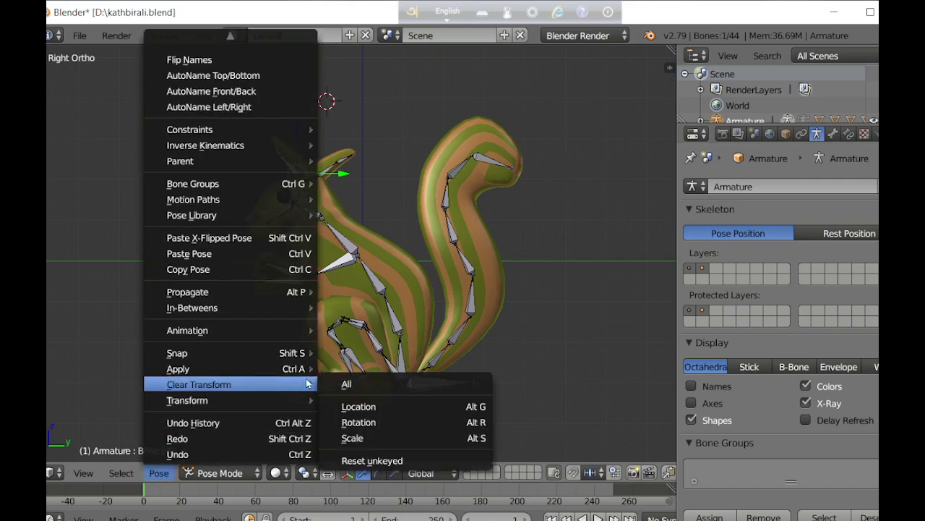
- Clear the selected bone's transforms, then select all 44 bones and clear all their transforms
{"action": "left_click", "coordinate": [352, 384]}
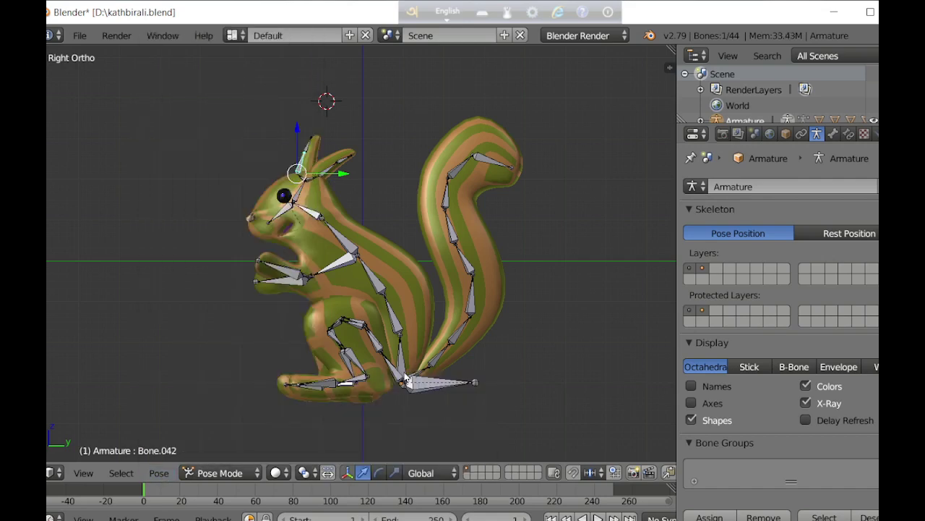
{"action": "key", "text": "a"}
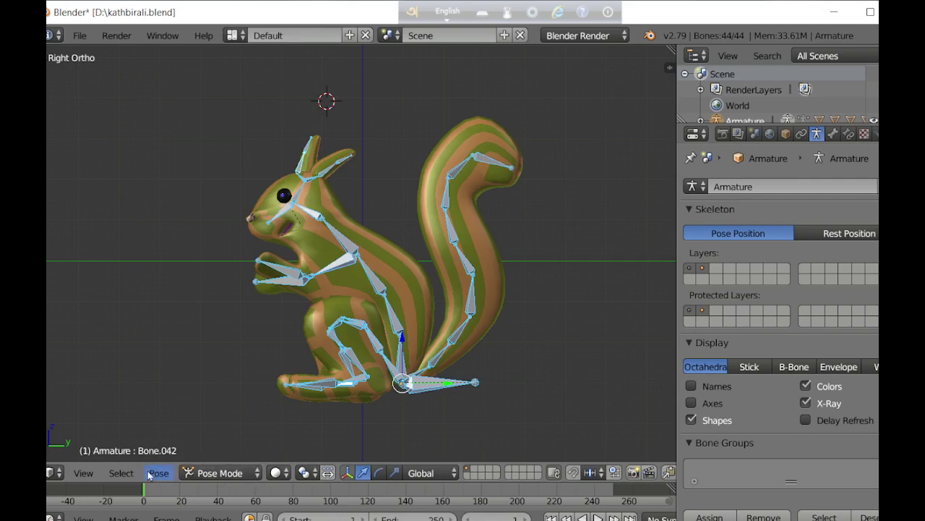
{"action": "left_click", "coordinate": [159, 472]}
{"action": "mouse_move", "coordinate": [200, 384]}
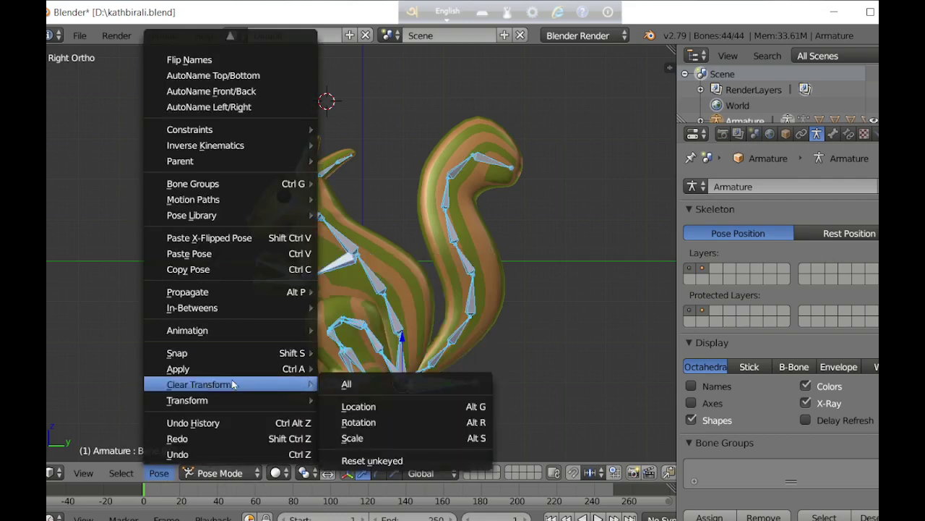
{"action": "left_click", "coordinate": [347, 382]}
{"action": "scroll", "coordinate": [452, 373], "scroll_direction": "down", "scroll_amount": 1}
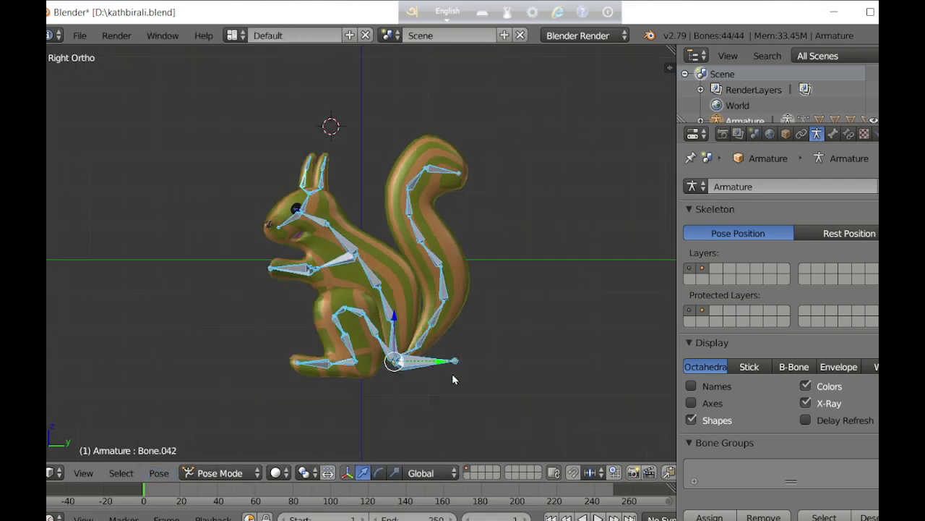
{"action": "scroll", "coordinate": [452, 373], "scroll_direction": "down", "scroll_amount": 1}
{"action": "left_click", "coordinate": [78, 35]}
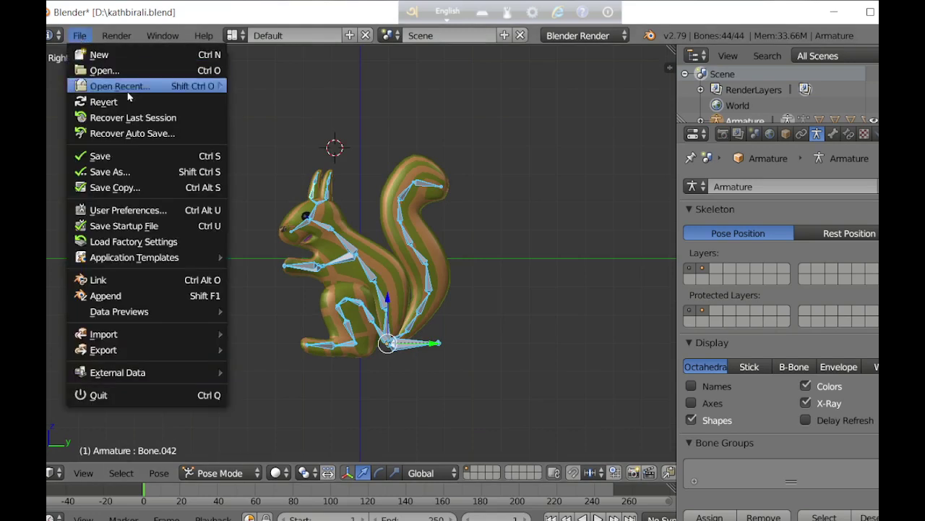
- Save the rest-posed, rigged squirrel to kathbirali.blend
{"action": "left_click", "coordinate": [130, 156]}
{"action": "scroll", "coordinate": [408, 304], "scroll_direction": "up", "scroll_amount": 1}
{"action": "scroll", "coordinate": [408, 304], "scroll_direction": "up", "scroll_amount": 2}
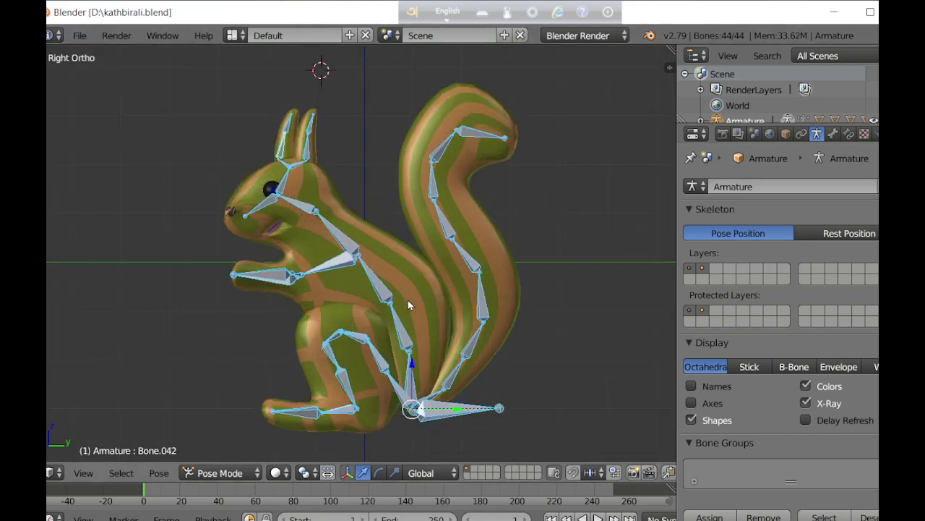